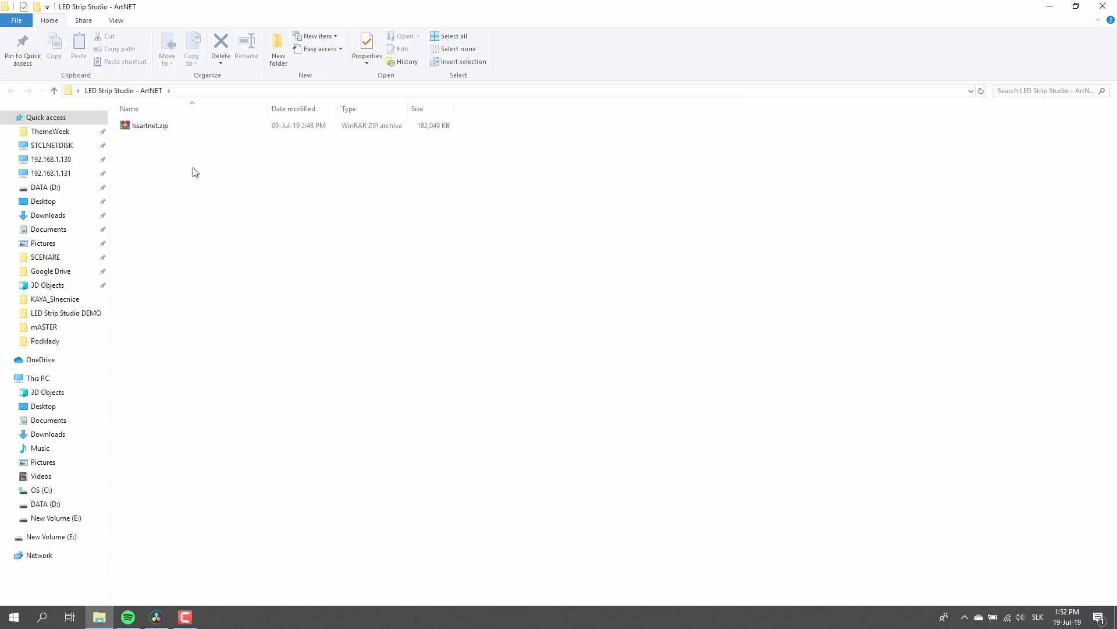
- Extract lssartnet.zip into its folder and launch setup.exe
{"action": "right_click", "coordinate": [159, 125]}
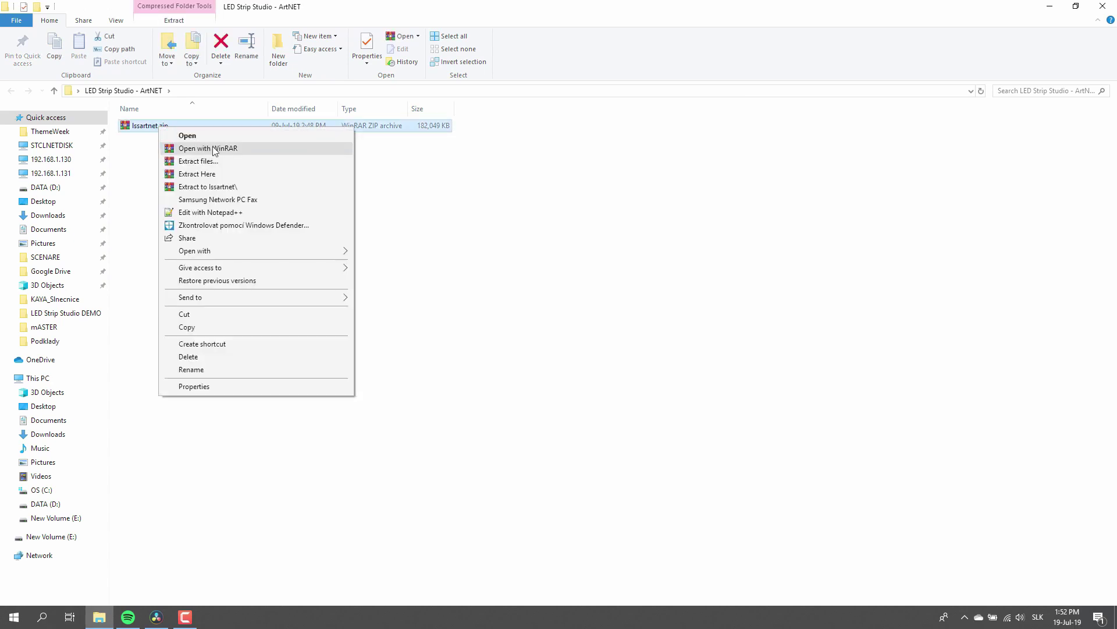
{"action": "left_click", "coordinate": [228, 173]}
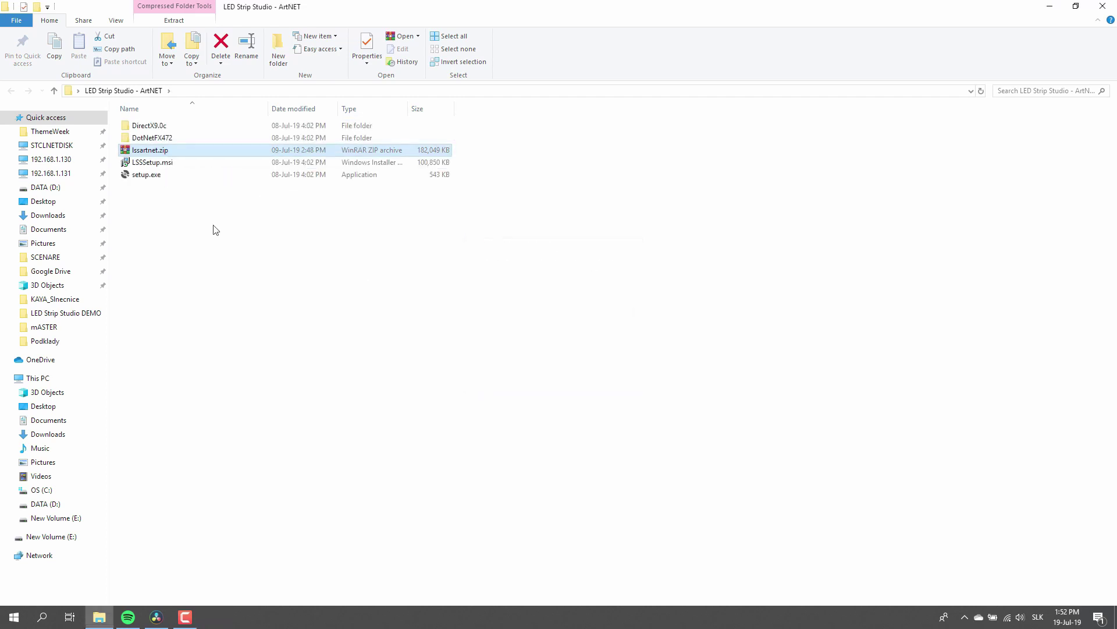
{"action": "double_click", "coordinate": [159, 176]}
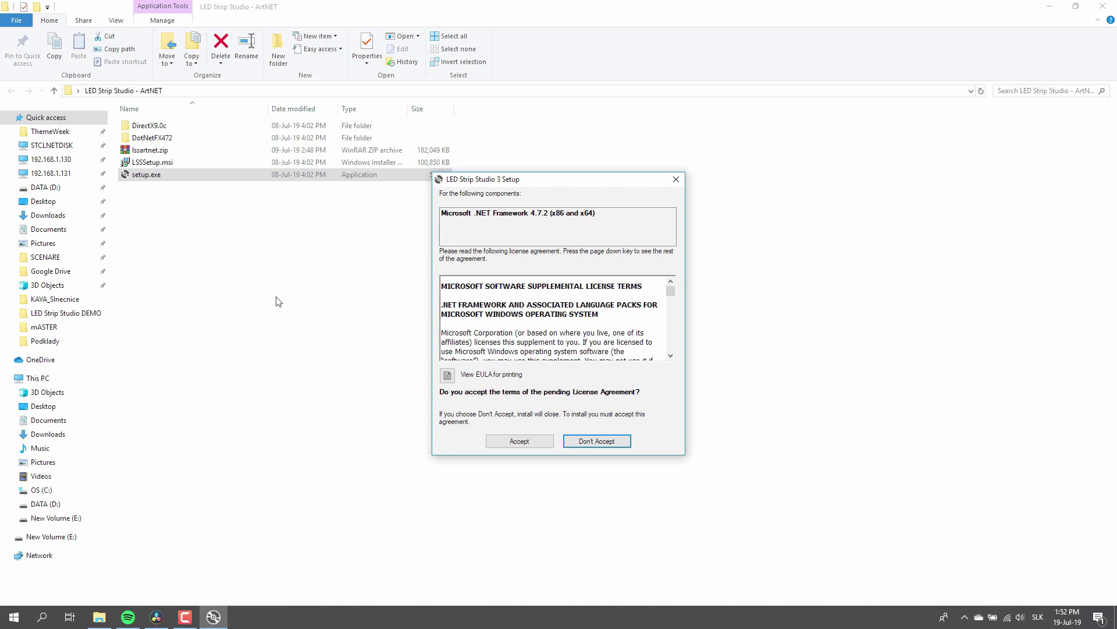
- Accept the .NET Framework 4.7.2 licence and install LED Strip Studio 3 to the default folder
{"action": "left_click", "coordinate": [519, 441]}
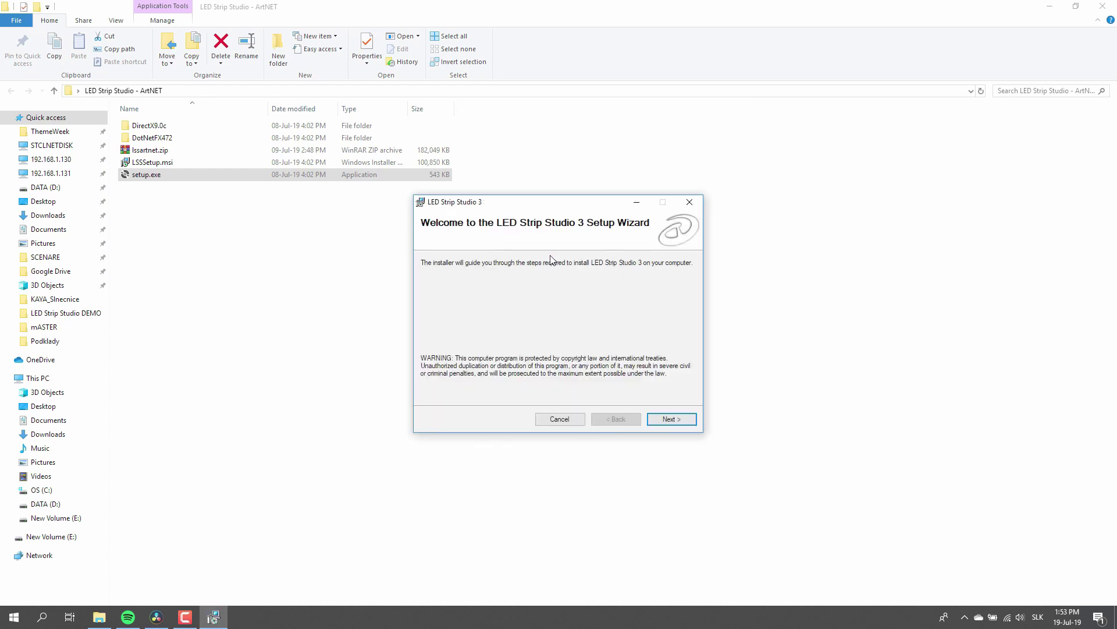
{"action": "left_click", "coordinate": [669, 419]}
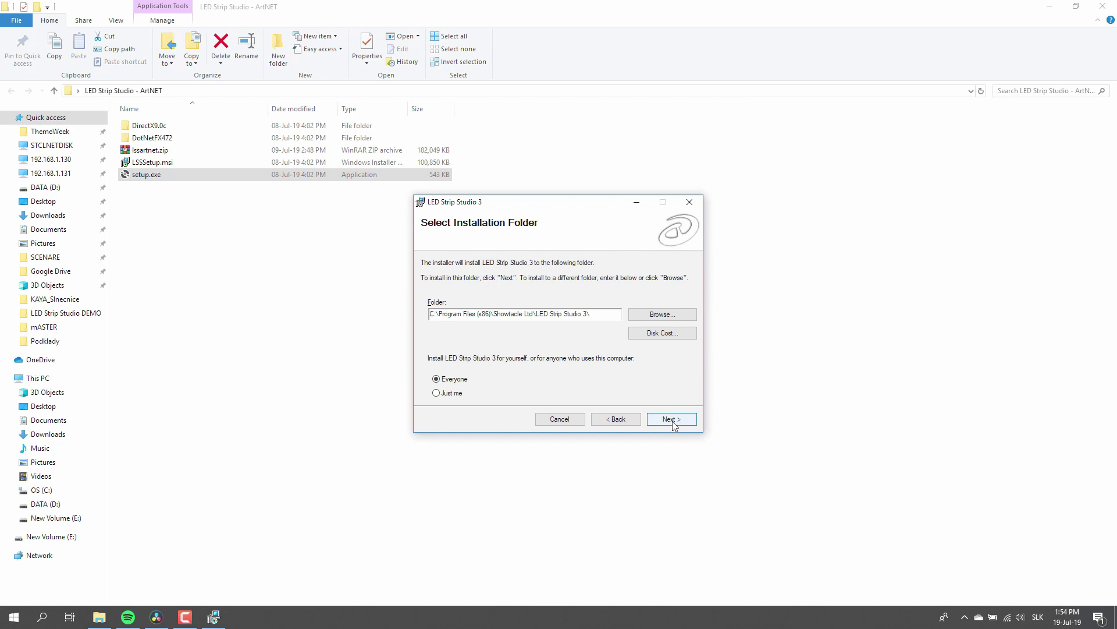
{"action": "left_click", "coordinate": [673, 422]}
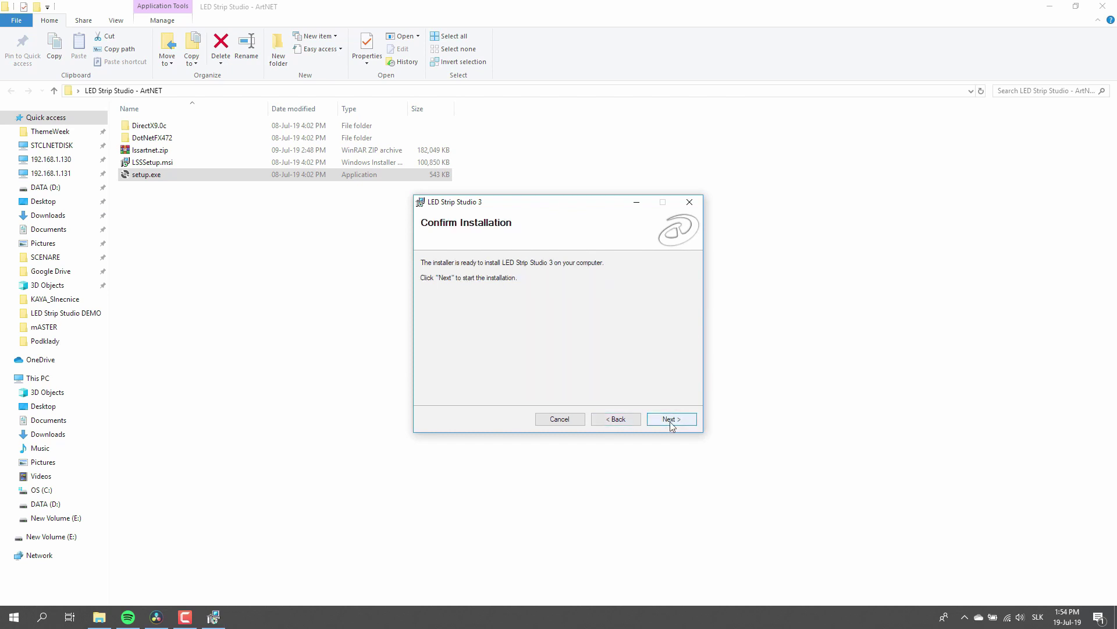
{"action": "left_click", "coordinate": [669, 421]}
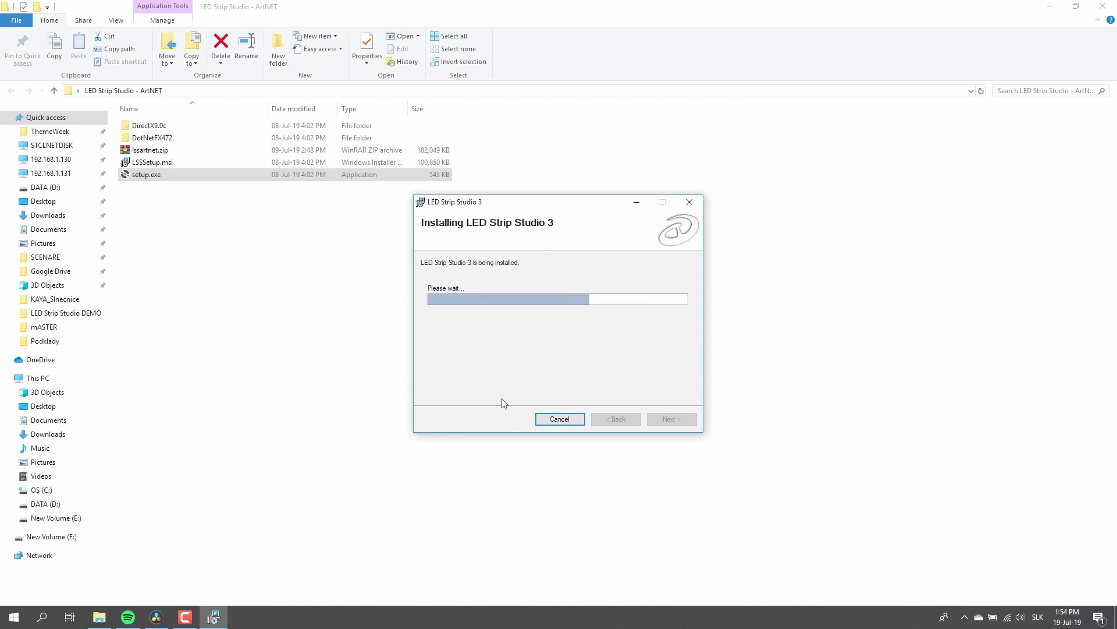
- Close the finished installer and go to Activation > Buy ArtNet Universe(s)
{"action": "left_click", "coordinate": [671, 420]}
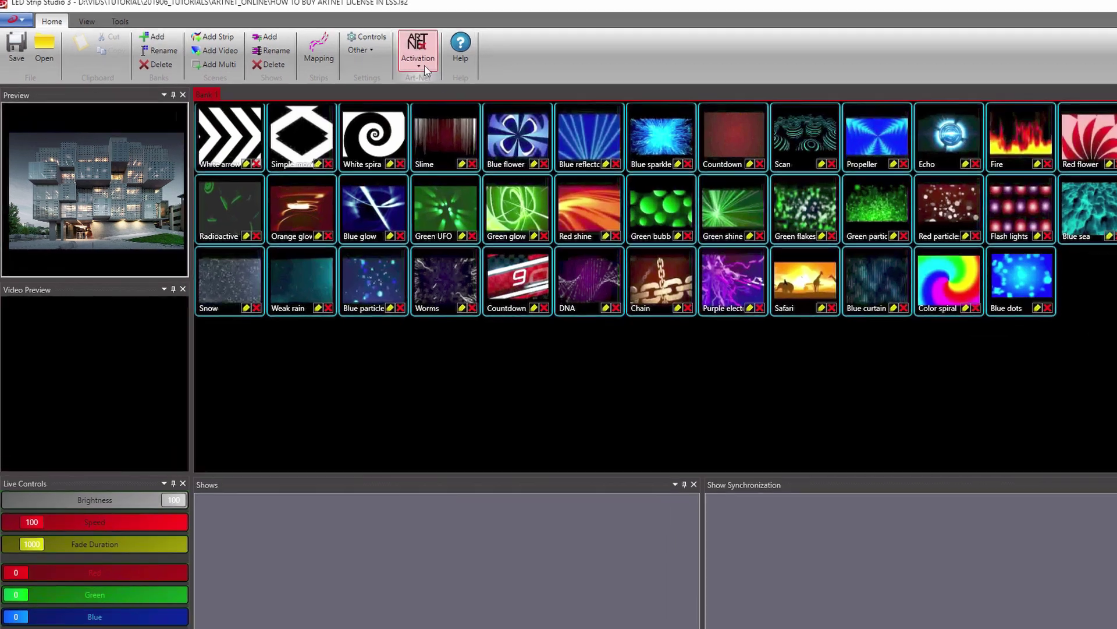
{"action": "left_click", "coordinate": [385, 47]}
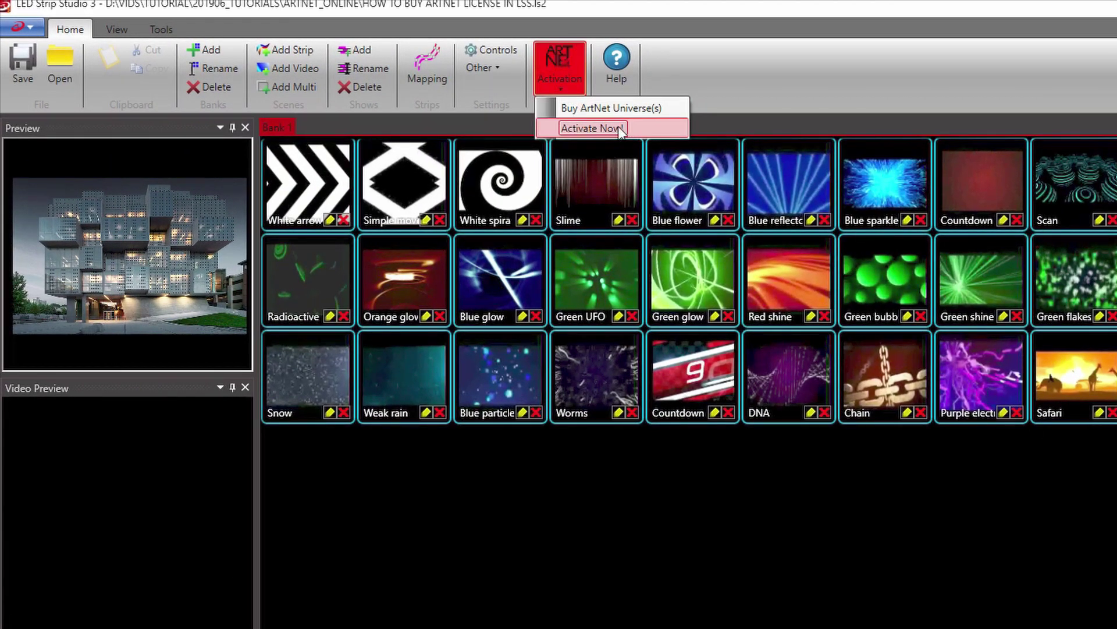
{"action": "left_click", "coordinate": [646, 109]}
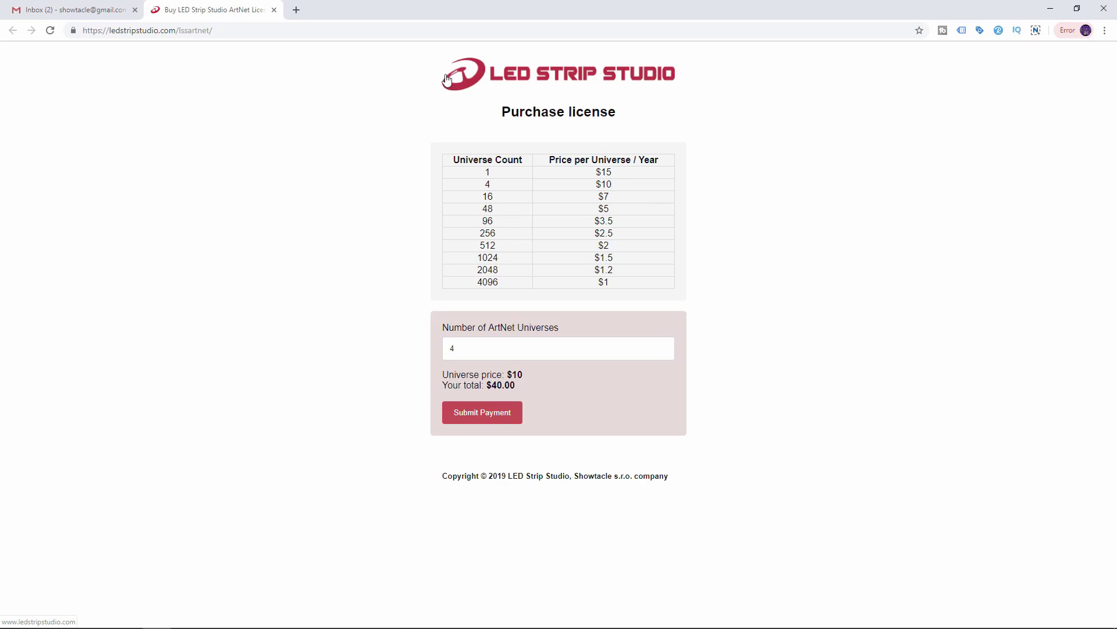
- Review the ArtNet price tiers, including the 1-universe $15 row
{"action": "left_click", "coordinate": [492, 348]}
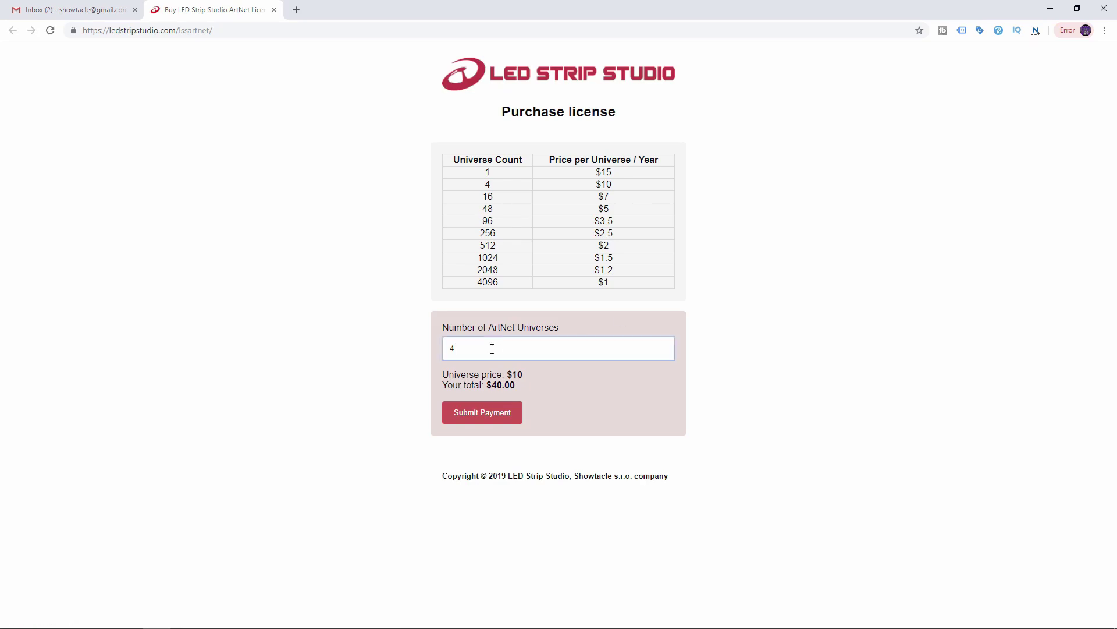
{"action": "left_click_drag", "start_coordinate": [488, 173], "coordinate": [632, 176]}
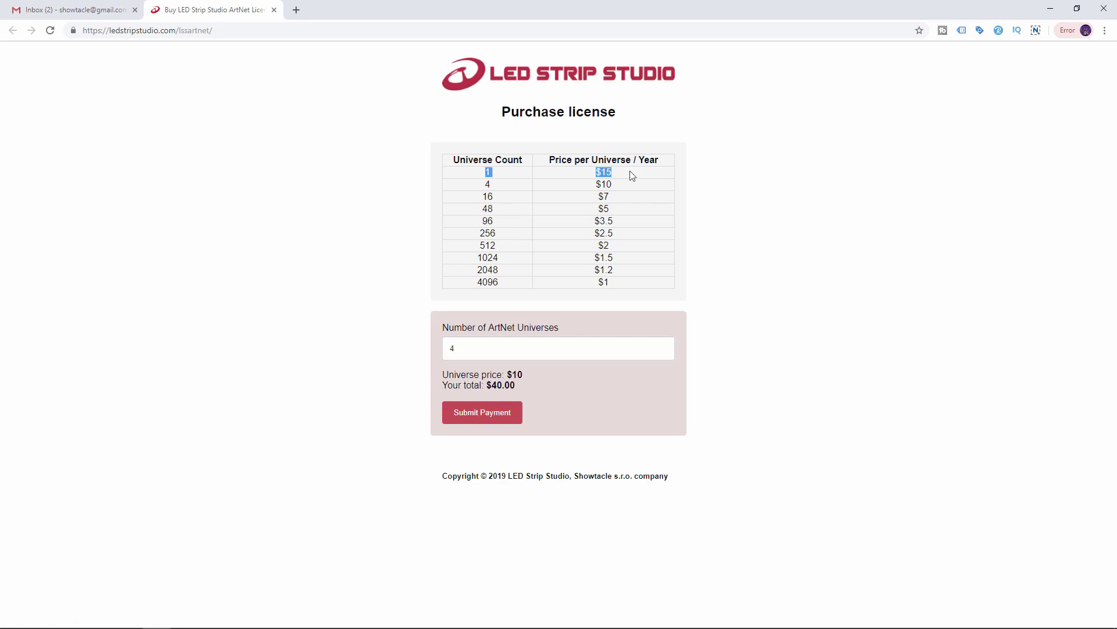
{"action": "left_click_drag", "start_coordinate": [483, 197], "coordinate": [632, 199]}
{"action": "left_click_drag", "start_coordinate": [482, 245], "coordinate": [641, 244]}
{"action": "left_click", "coordinate": [641, 245]}
- Set the number of ArtNet universes to 1 ($15.00) and submit payment
{"action": "left_click", "coordinate": [465, 349]}
{"action": "key", "text": "BackSpace"}
{"action": "type", "text": "1"}
{"action": "key", "text": "BackSpace"}
{"action": "type", "text": "2048"}
{"action": "key", "text": "BackSpace"}
{"action": "key", "text": "BackSpace"}
{"action": "key", "text": "BackSpace"}
{"action": "key", "text": "BackSpace"}
{"action": "type", "text": "130"}
{"action": "key", "text": "BackSpace"}
{"action": "key", "text": "BackSpace"}
{"action": "key", "text": "BackSpace"}
{"action": "type", "text": "1"}
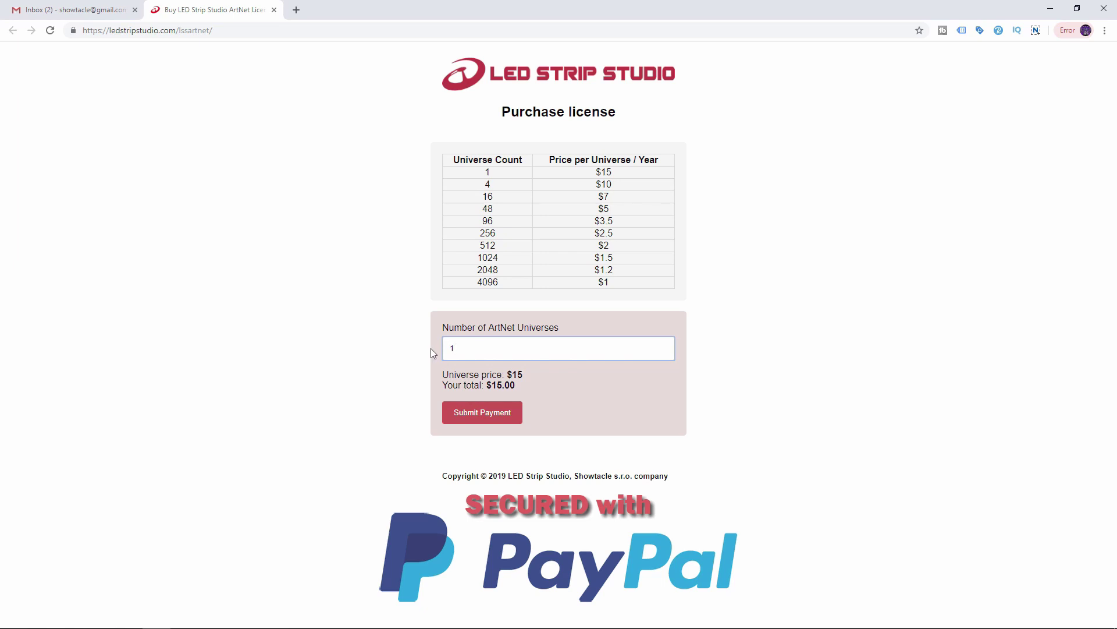
{"action": "left_click", "coordinate": [488, 413]}
- Pass the robot check, open the ArtNet product key email, and copy the key
{"action": "left_click", "coordinate": [487, 218]}
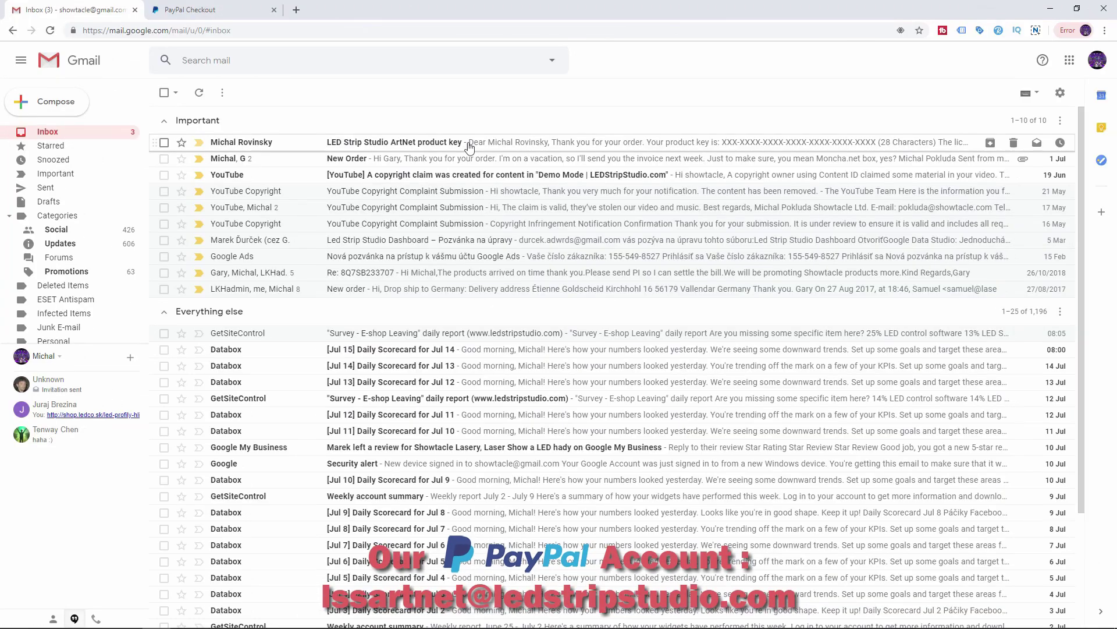
{"action": "left_click", "coordinate": [530, 144]}
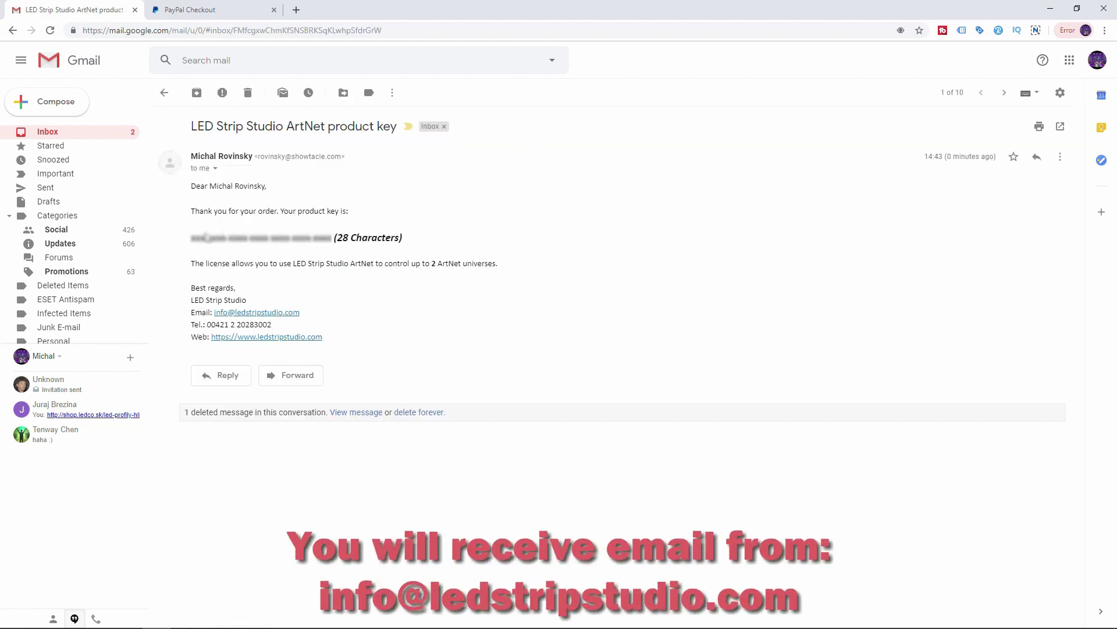
{"action": "left_click_drag", "start_coordinate": [332, 237], "coordinate": [192, 186]}
{"action": "left_click_drag", "start_coordinate": [334, 237], "coordinate": [409, 239]}
{"action": "left_click", "coordinate": [409, 240]}
{"action": "left_click_drag", "start_coordinate": [334, 237], "coordinate": [192, 238]}
{"action": "right_click", "coordinate": [192, 236]}
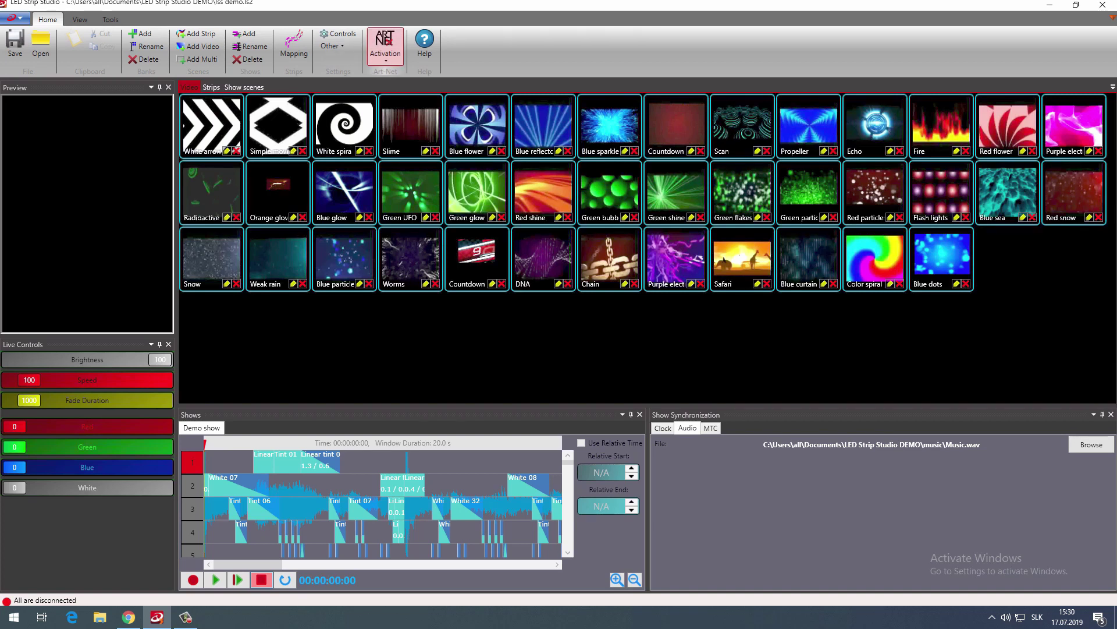
- Activate ArtNet through Activation > Activate Now! using the pasted product key
{"action": "left_click", "coordinate": [385, 45]}
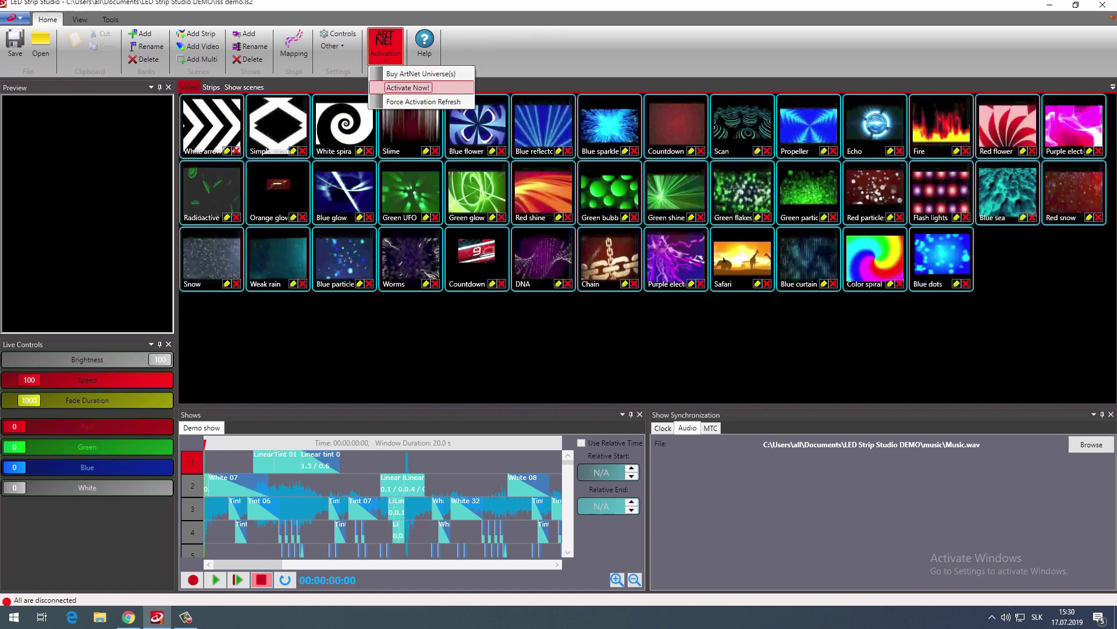
{"action": "left_click", "coordinate": [408, 87]}
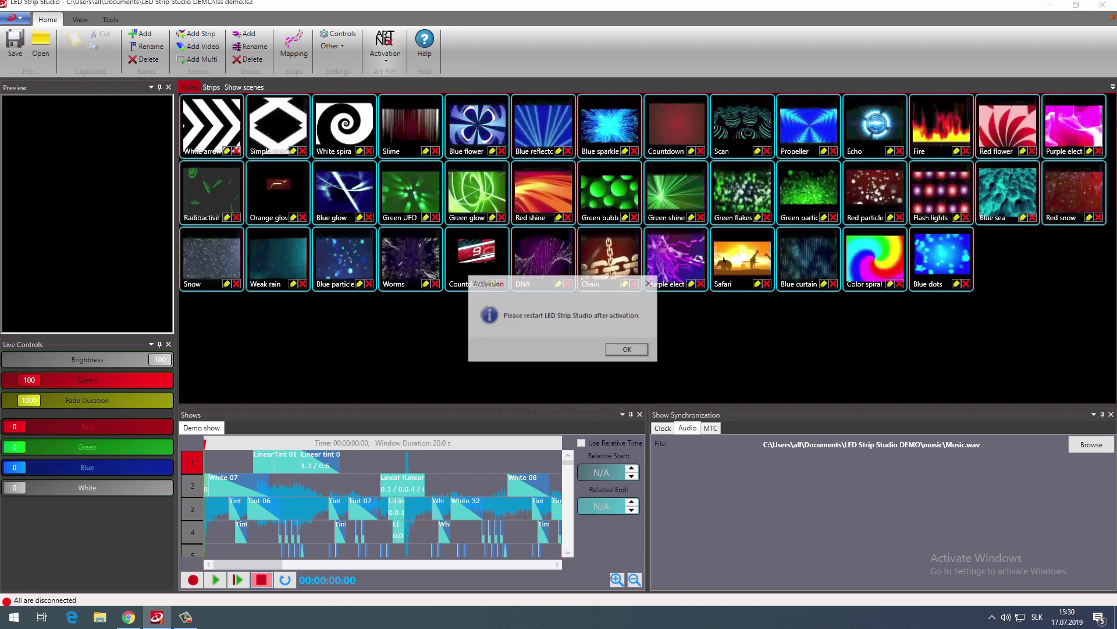
{"action": "key", "text": "Return"}
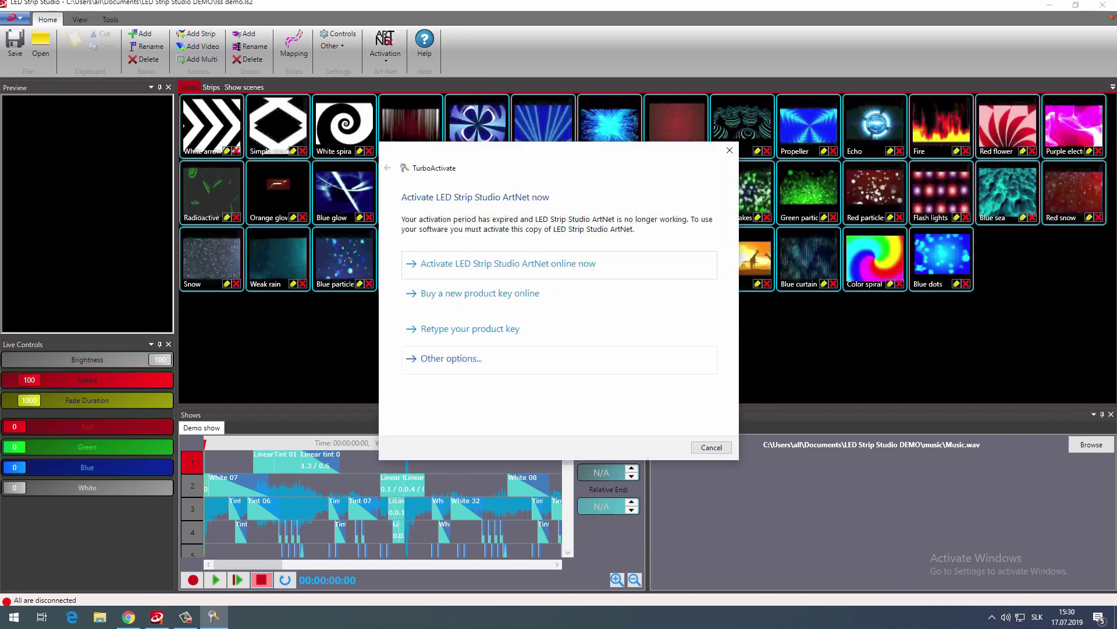
{"action": "left_click", "coordinate": [469, 328]}
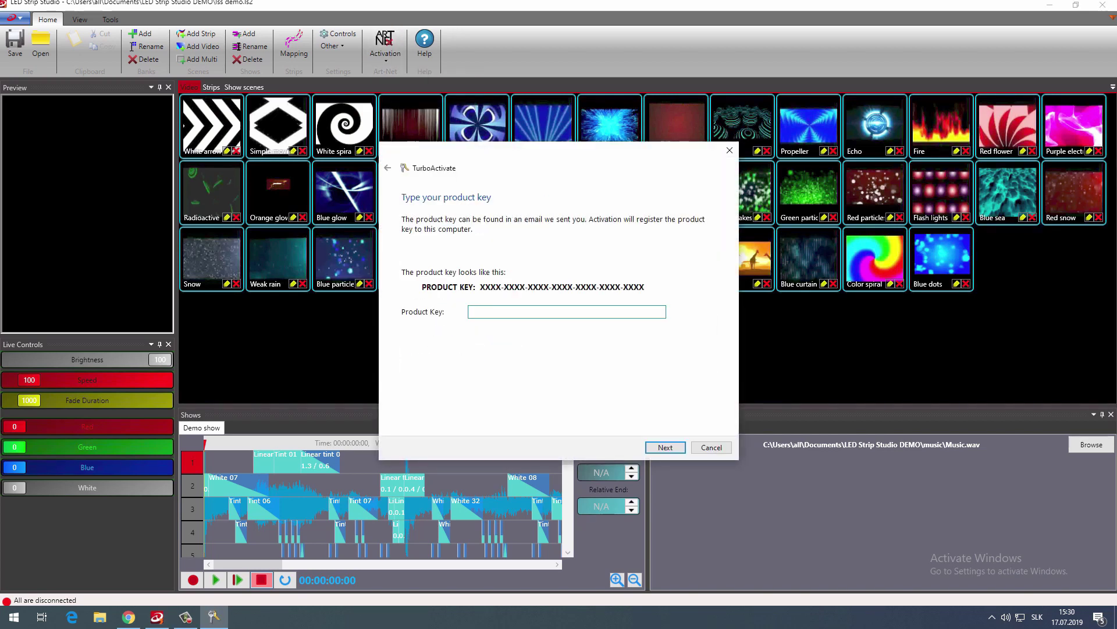
{"action": "key", "text": "ctrl+v"}
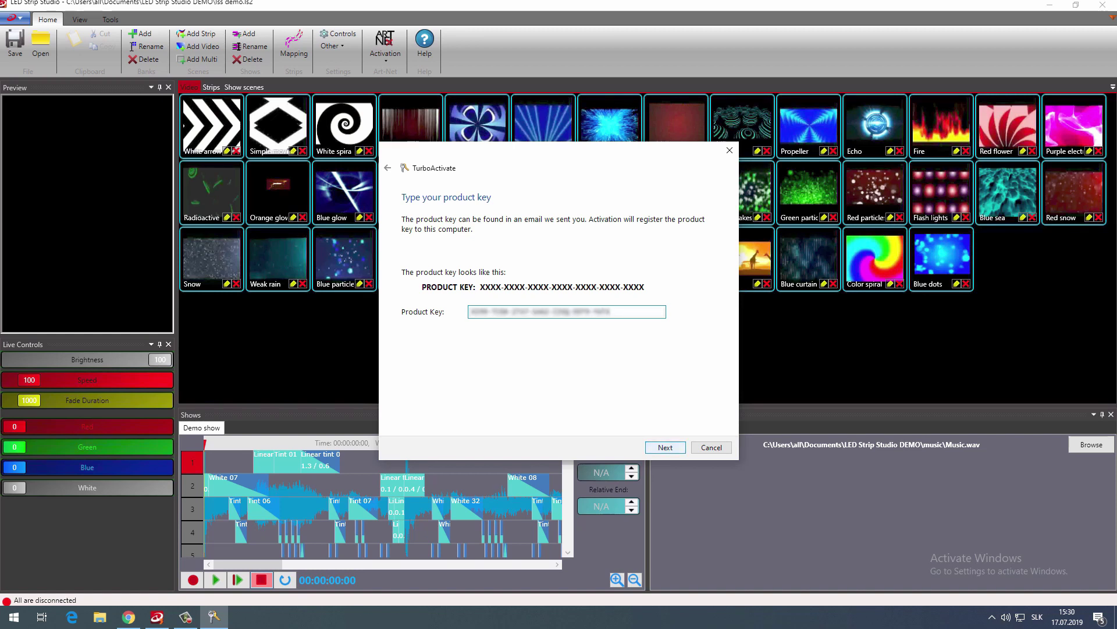
{"action": "key", "text": "Return"}
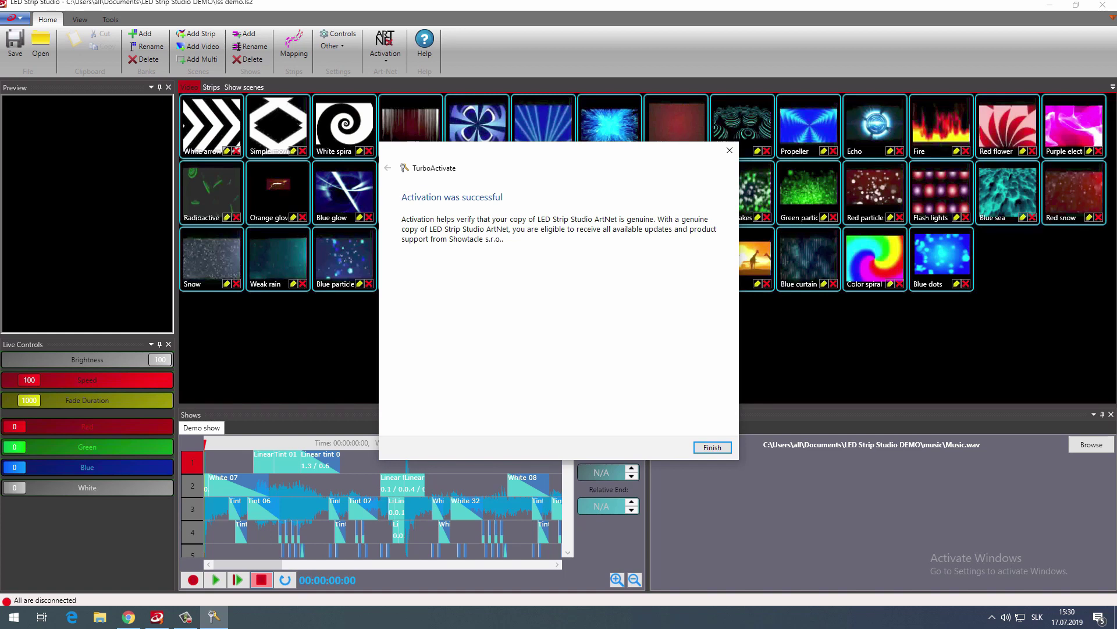
{"action": "key", "text": "Return"}
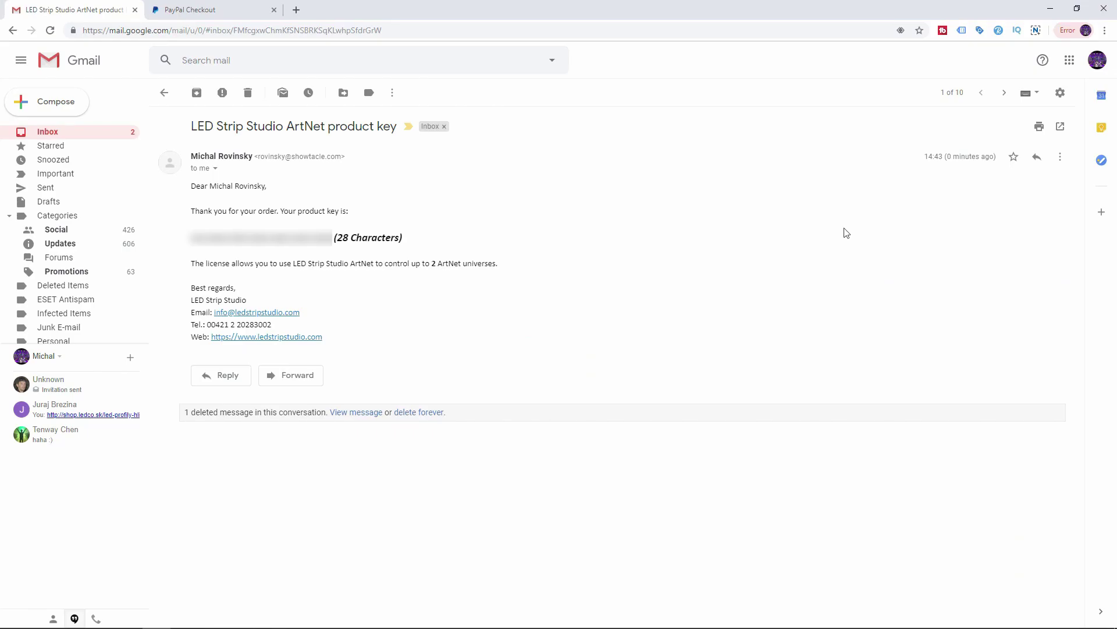
- Relaunch LED Strip Studio 3 from a Start menu search for 'lss'
{"action": "key", "text": "super"}
{"action": "type", "text": "lss"}
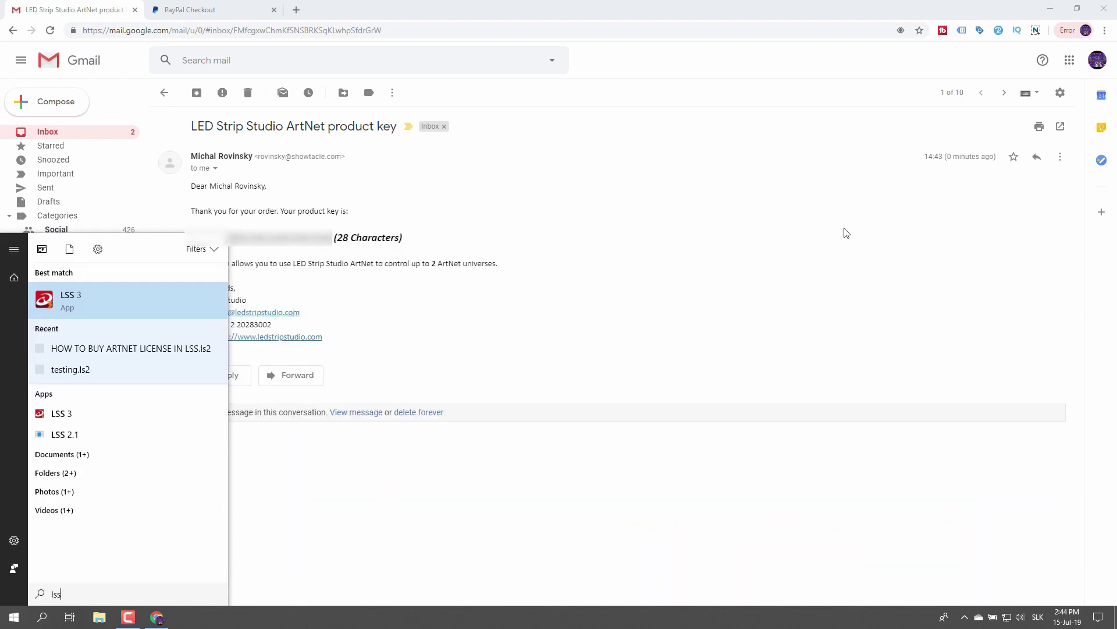
{"action": "left_click", "coordinate": [178, 349]}
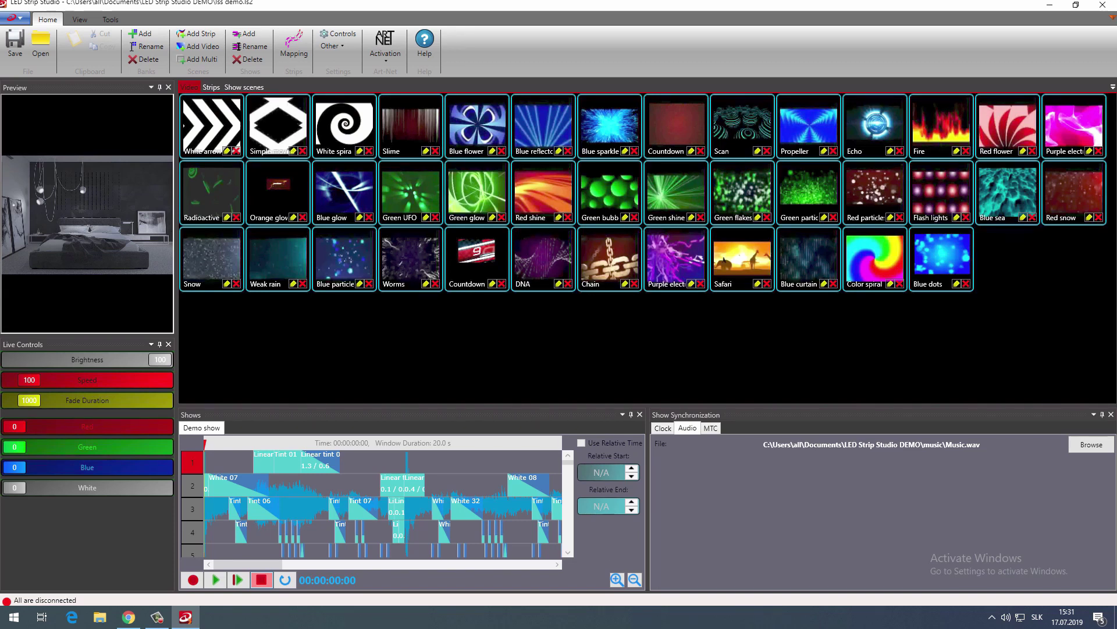
- Deactivate the 2-universe ArtNet licence on this computer and confirm the prompts
{"action": "left_click", "coordinate": [386, 47]}
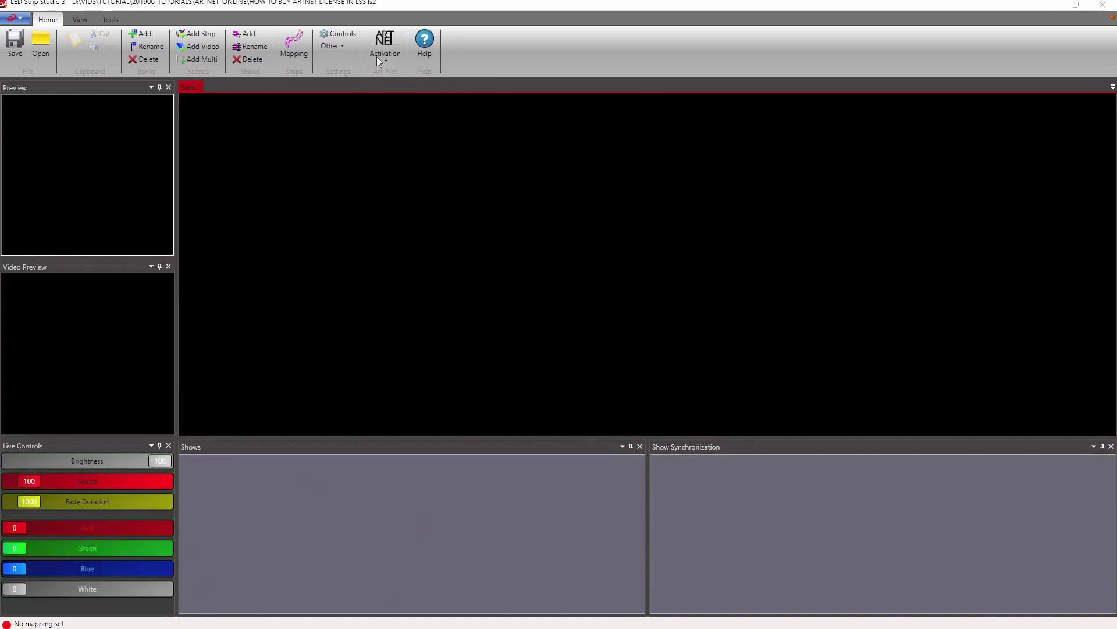
{"action": "left_click", "coordinate": [385, 62]}
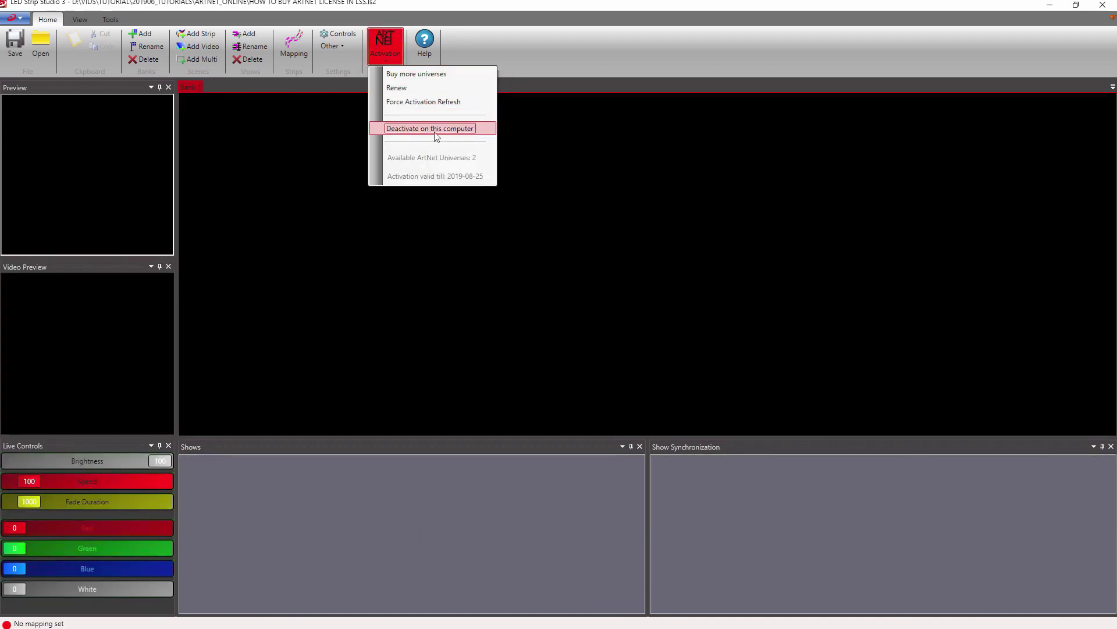
{"action": "left_click", "coordinate": [389, 130]}
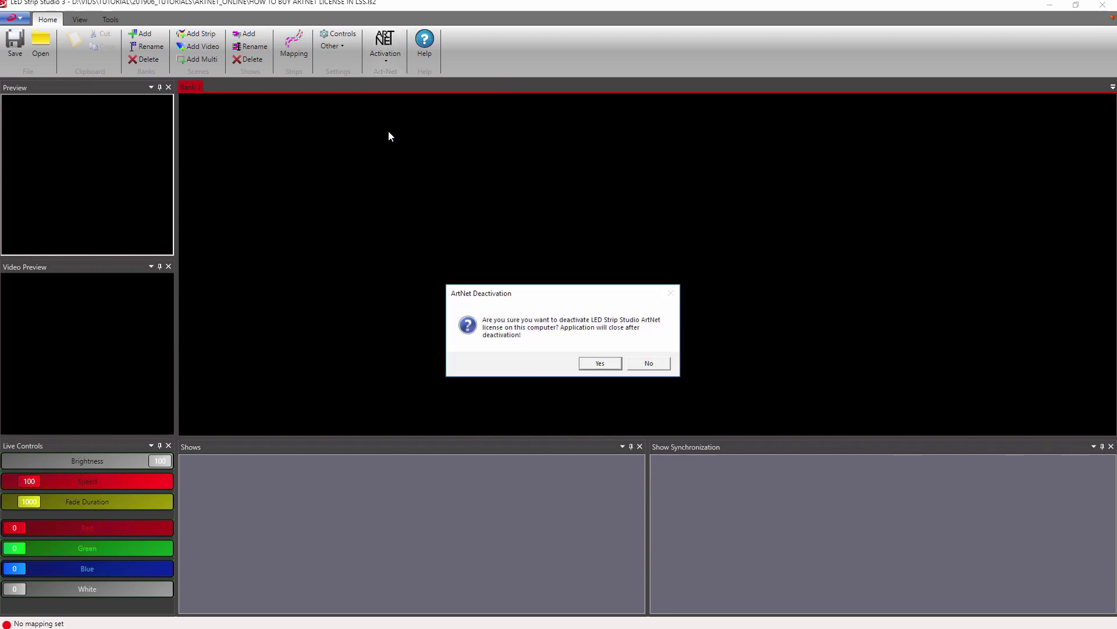
{"action": "left_click", "coordinate": [600, 364]}
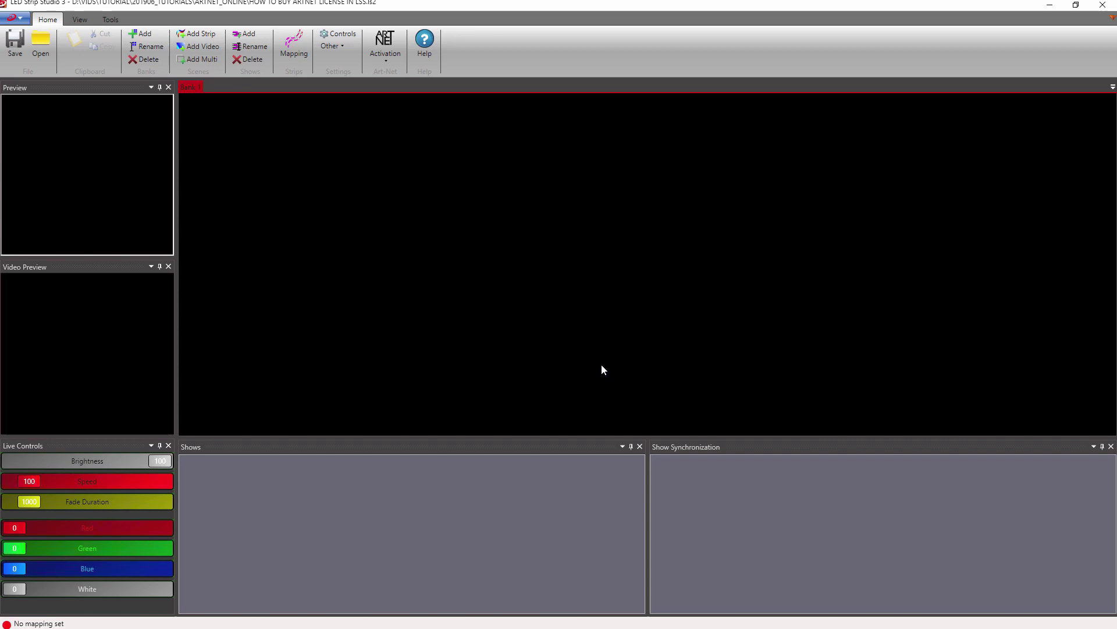
{"action": "left_click", "coordinate": [651, 361]}
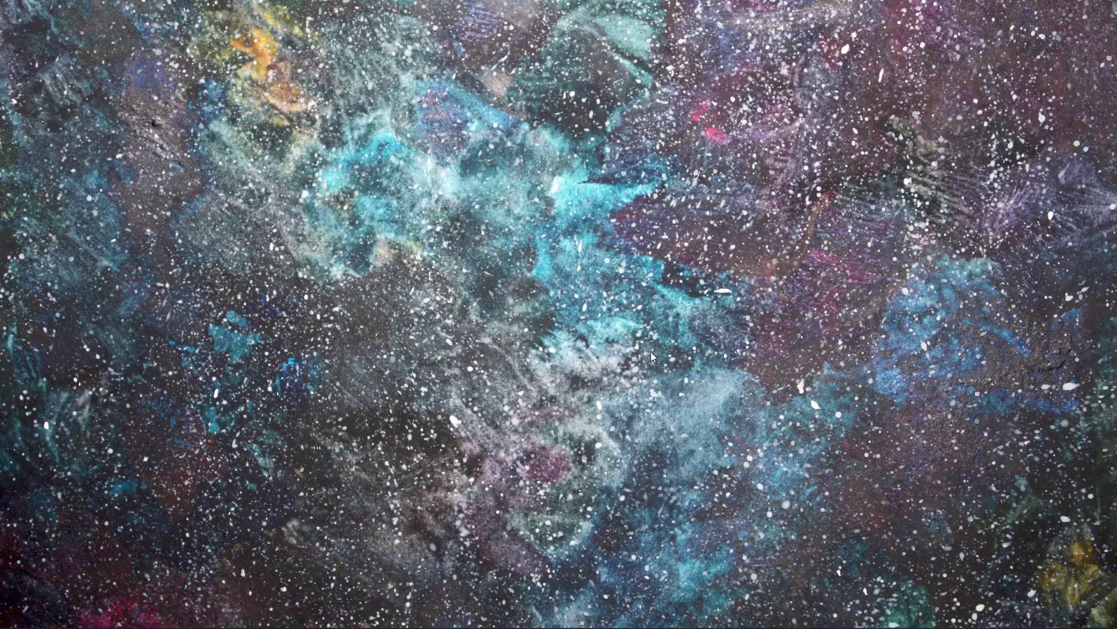
- Relaunch LSS 3 with the recent HOW TO BUY ARTNET LICENSE IN LSS.ls2 project
{"action": "key", "text": "super"}
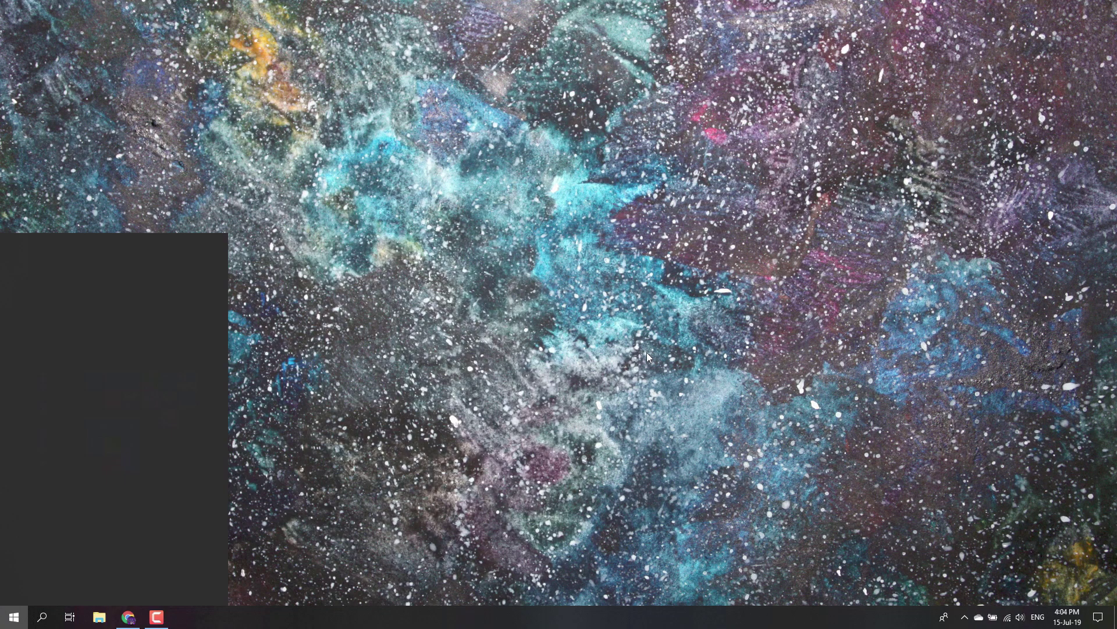
{"action": "type", "text": "lss"}
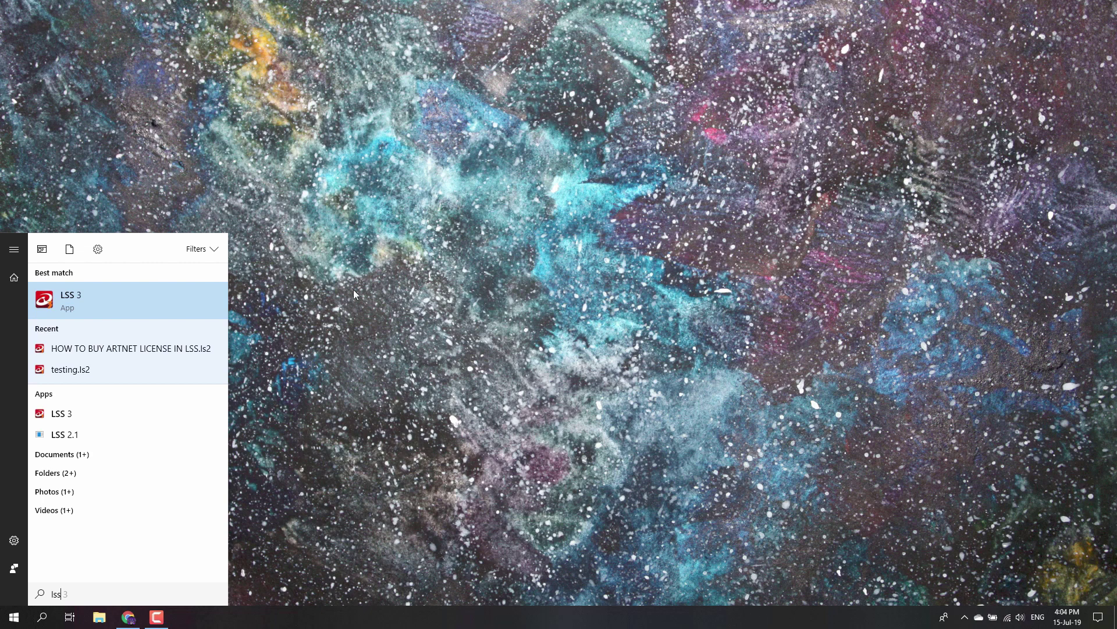
{"action": "left_click", "coordinate": [185, 349]}
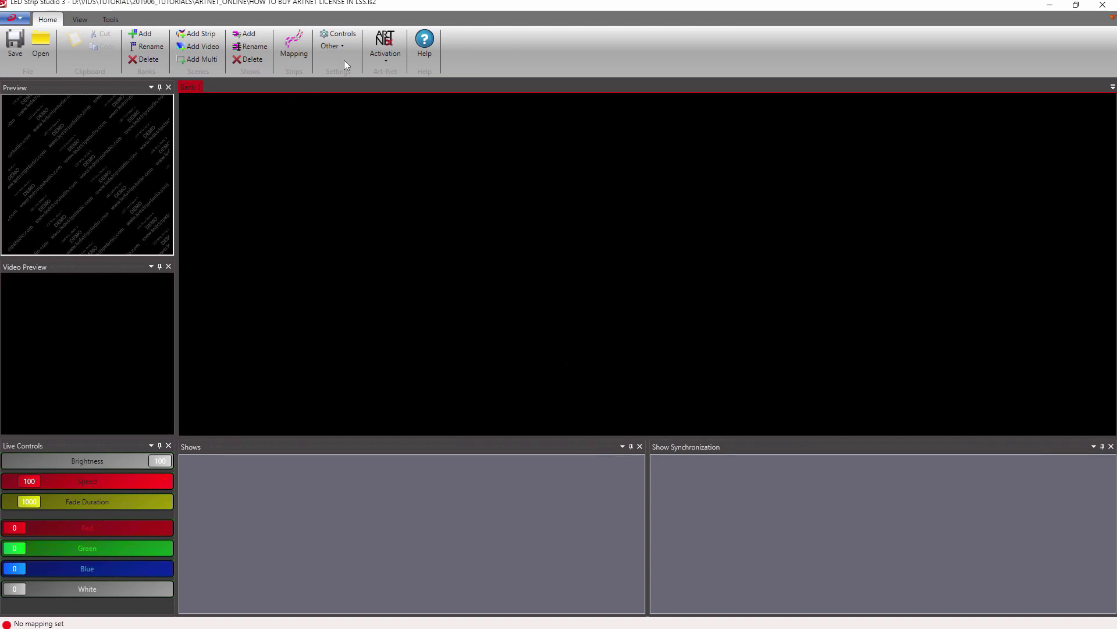
{"action": "left_click", "coordinate": [383, 35]}
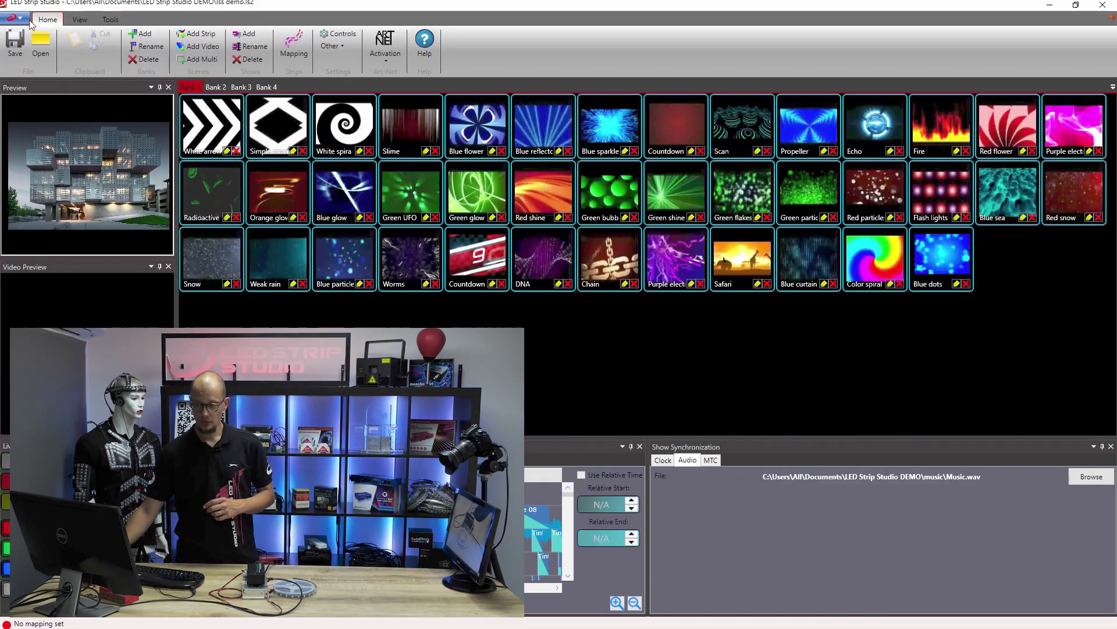
- Start a new empty project and open its Mapping strip settings
{"action": "left_click", "coordinate": [14, 18]}
{"action": "left_click", "coordinate": [32, 39]}
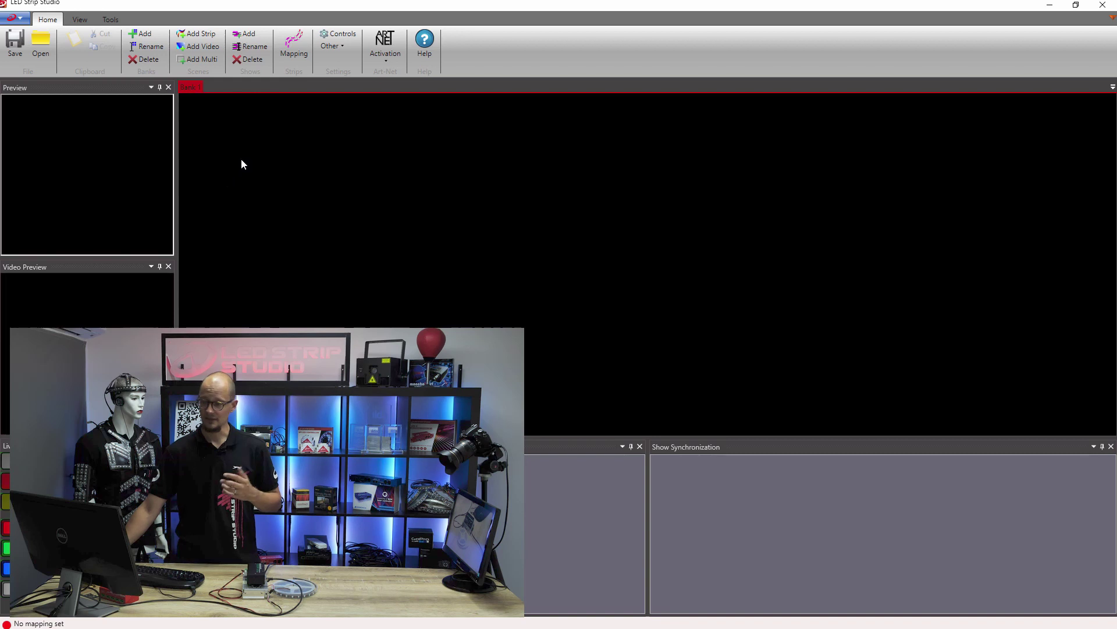
{"action": "left_click", "coordinate": [294, 44]}
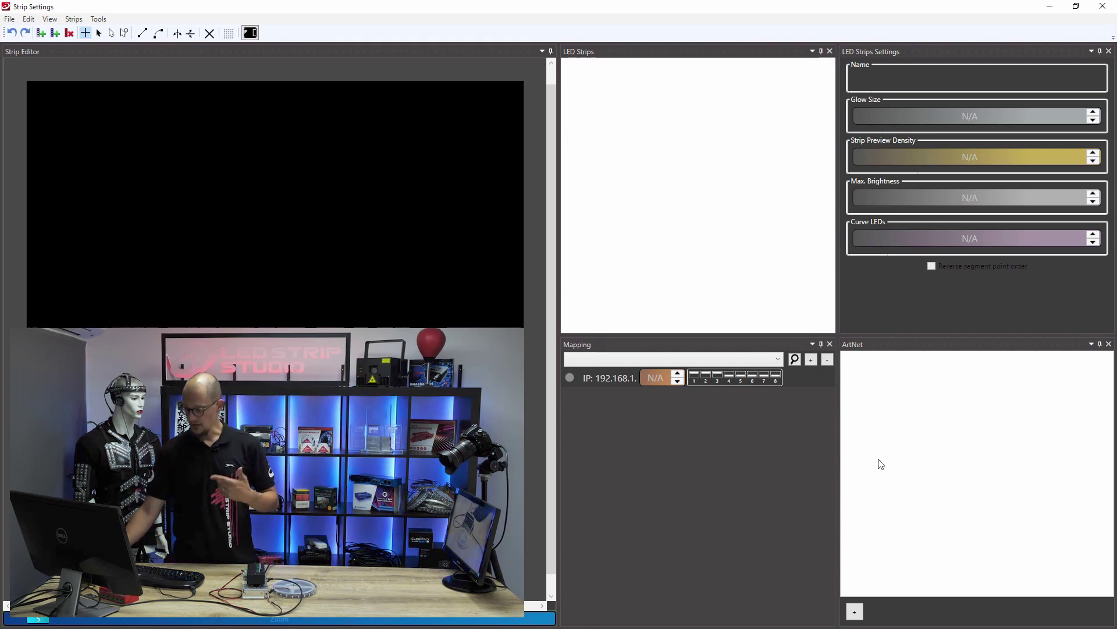
- Add an ArtNet device and change its IP from 192.168.1.128 to 192.168.1.147
{"action": "left_click", "coordinate": [854, 611]}
{"action": "left_click", "coordinate": [267, 124]}
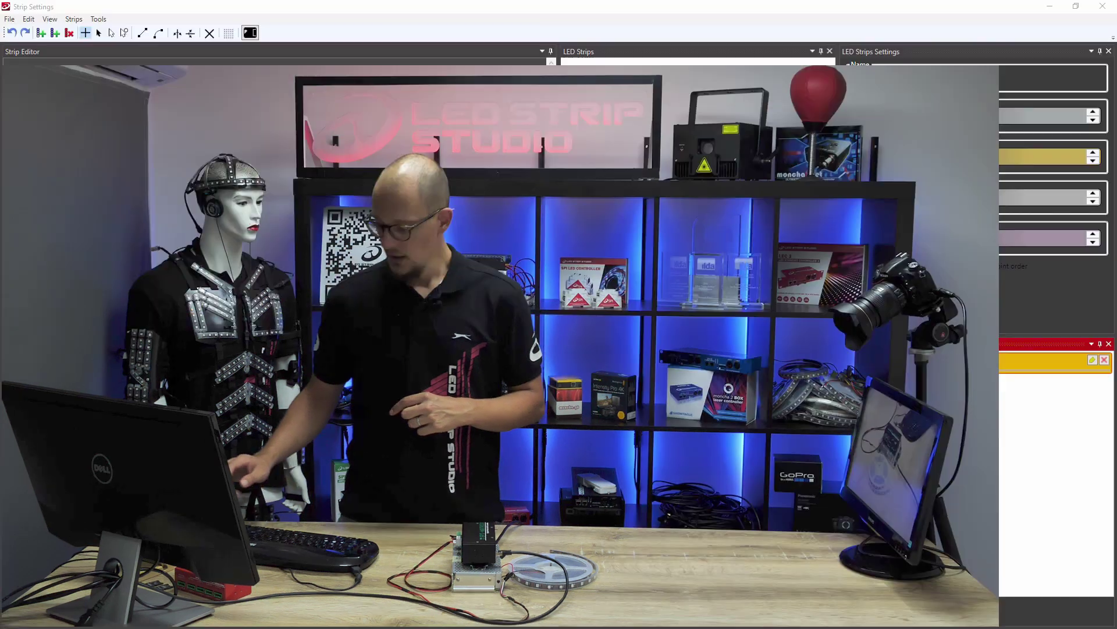
{"action": "type", "text": "147"}
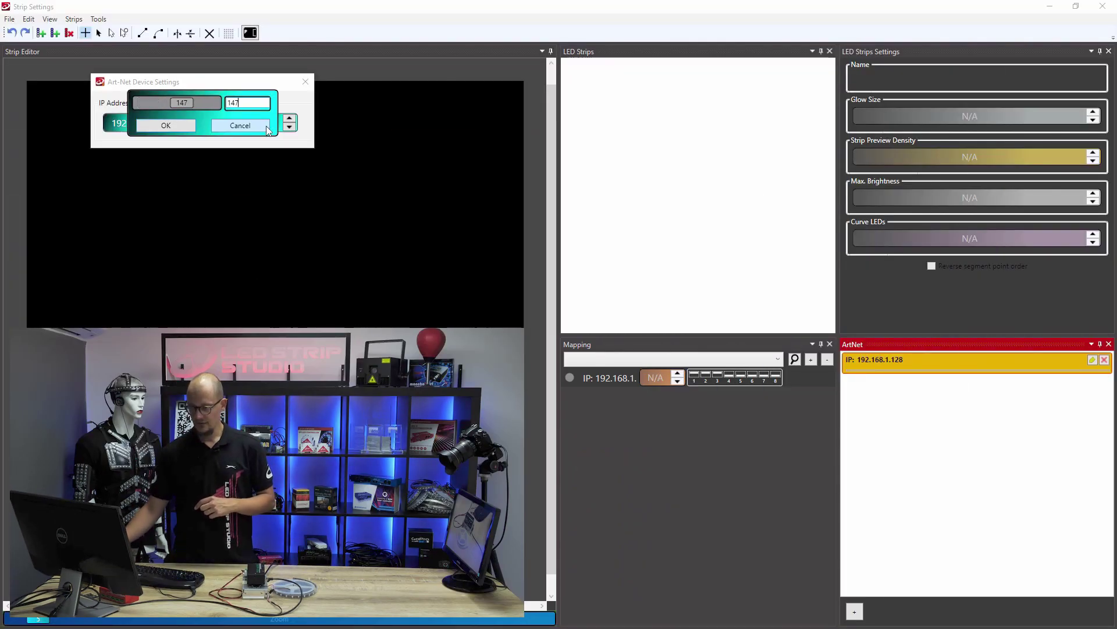
{"action": "left_click", "coordinate": [175, 125]}
{"action": "left_click", "coordinate": [306, 82]}
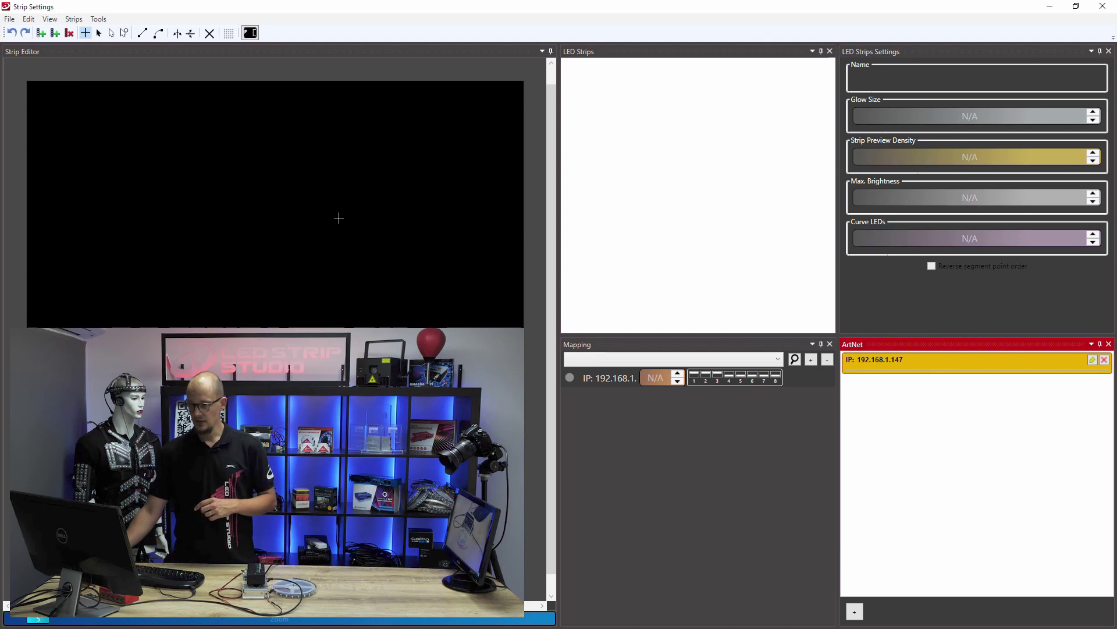
- Draw a 170-LED digital strip and map it as Strip 1 on 192.168.1.147
{"action": "left_click", "coordinate": [41, 34]}
{"action": "left_click_drag", "start_coordinate": [89, 160], "coordinate": [457, 159]}
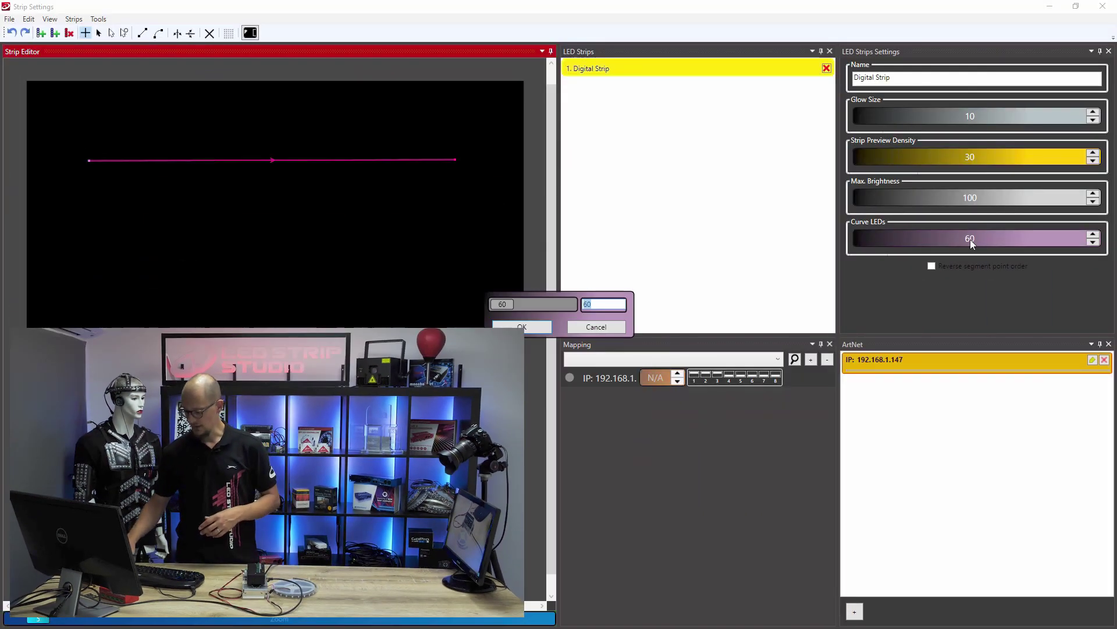
{"action": "type", "text": "170"}
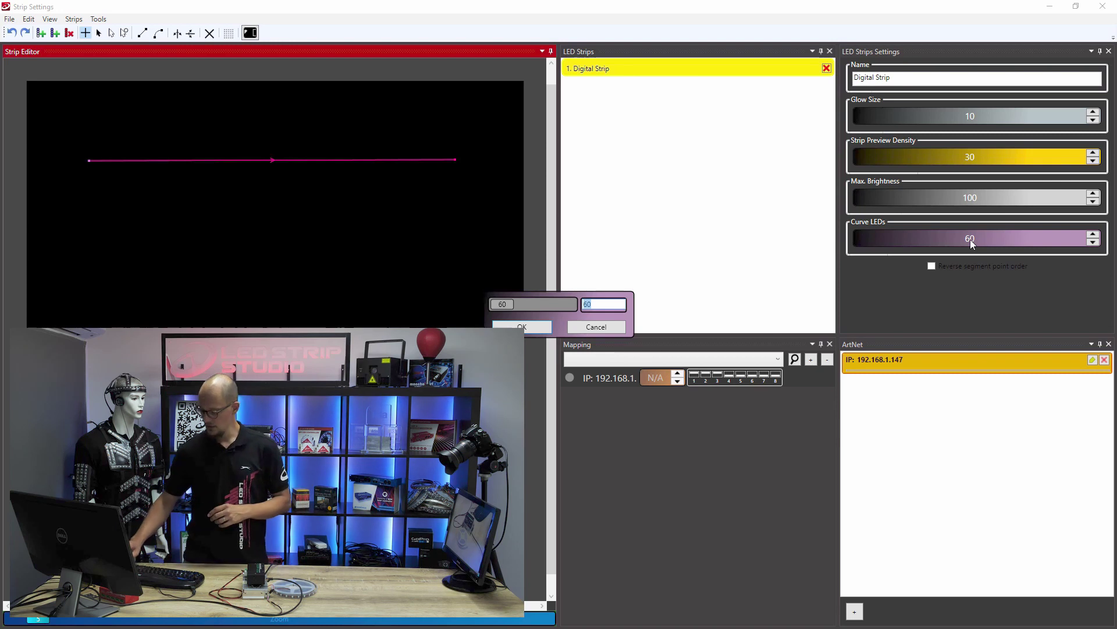
{"action": "left_click", "coordinate": [522, 328]}
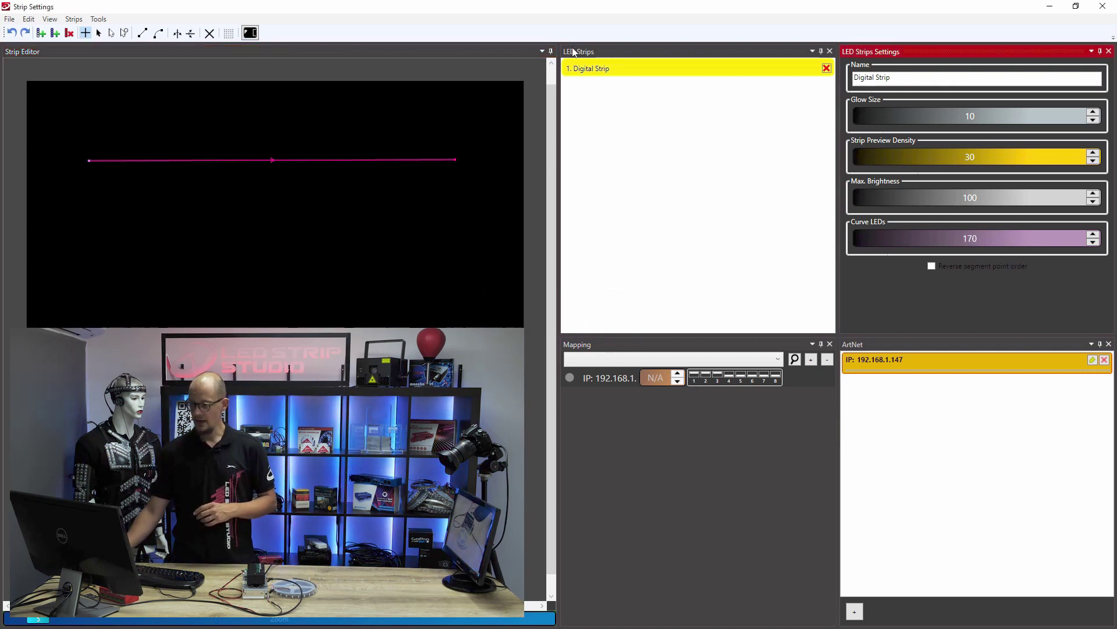
{"action": "left_click", "coordinate": [830, 294]}
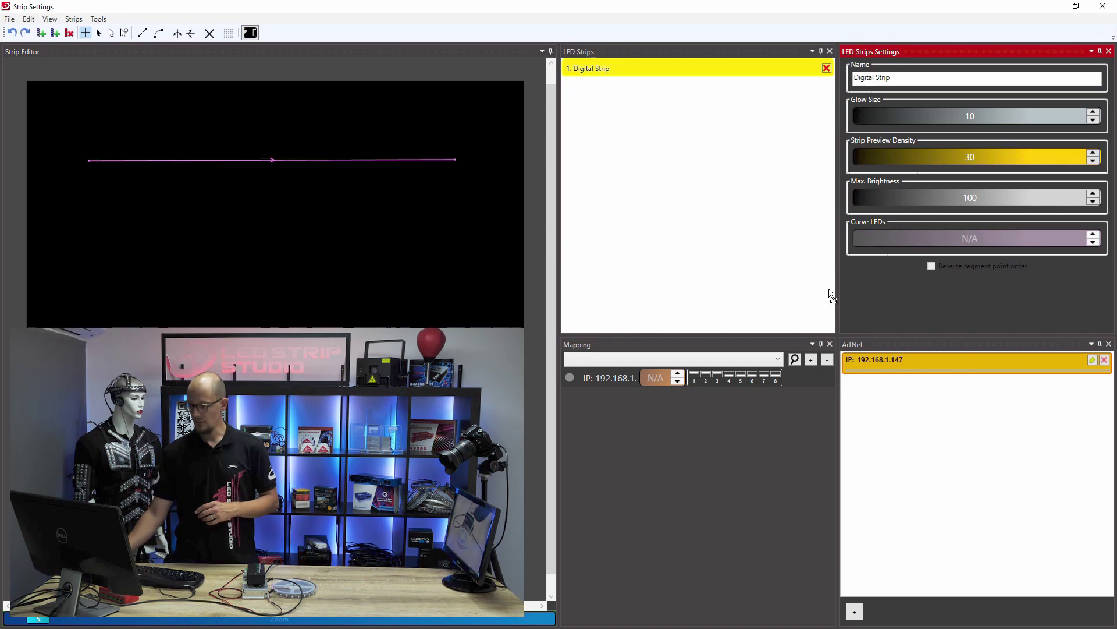
{"action": "double_click", "coordinate": [884, 367]}
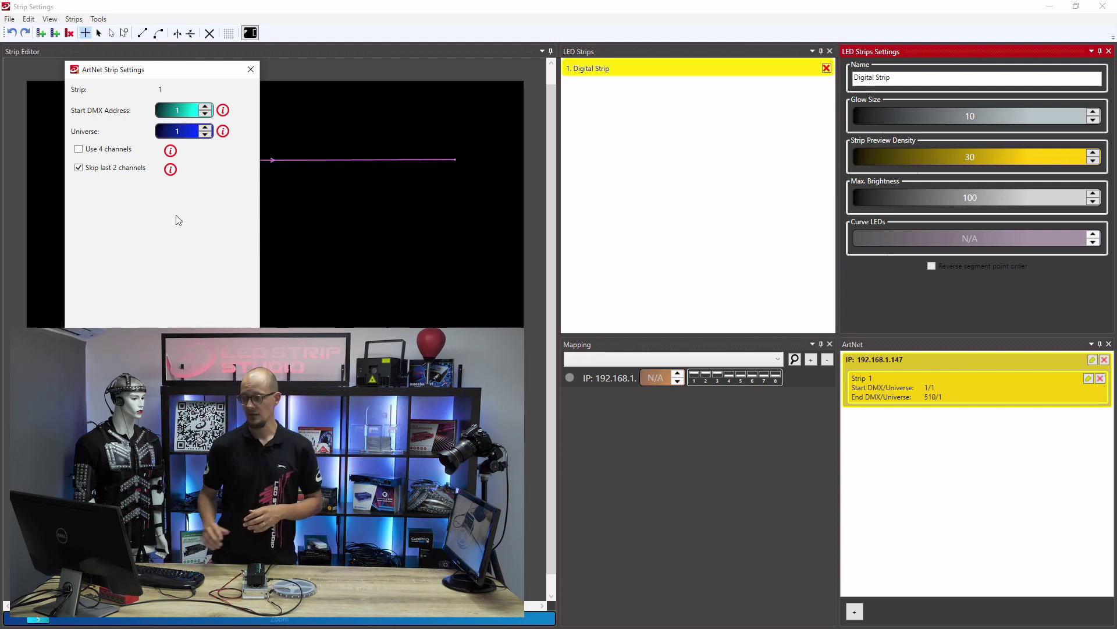
- Leave Strip 1 at start DMX address 1 and close its ArtNet and Strip Settings windows
{"action": "left_click", "coordinate": [180, 116]}
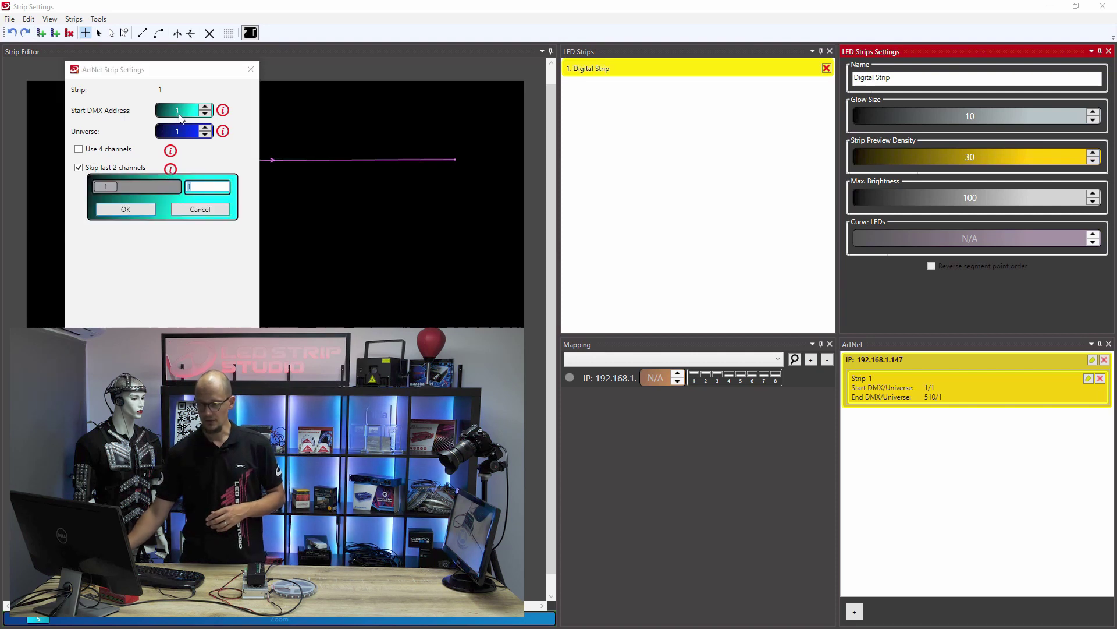
{"action": "left_click", "coordinate": [200, 211]}
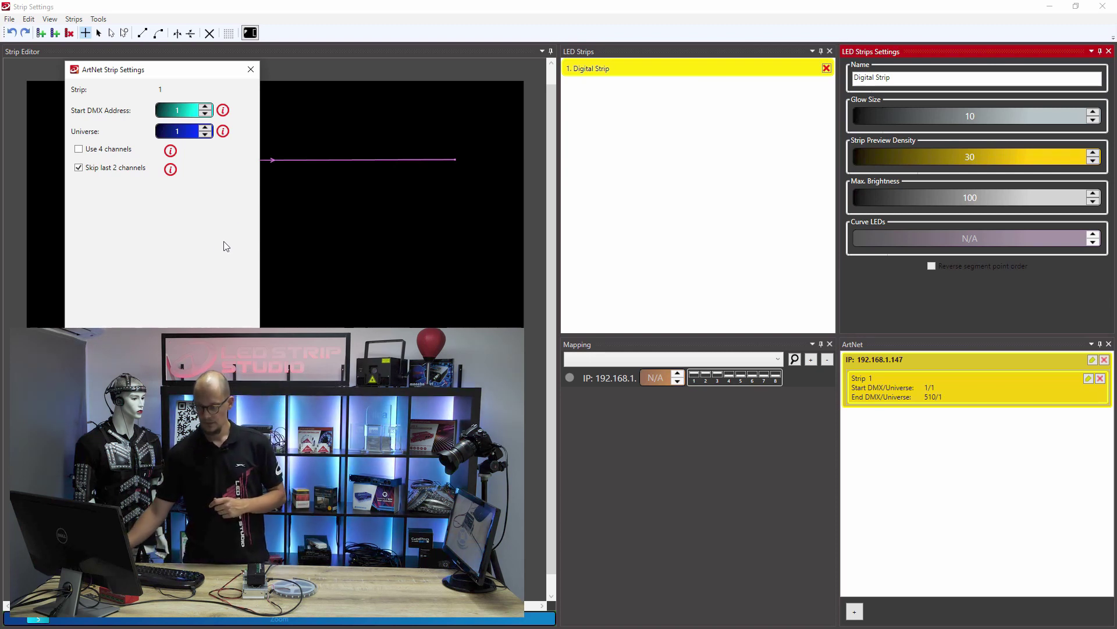
{"action": "left_click", "coordinate": [249, 67]}
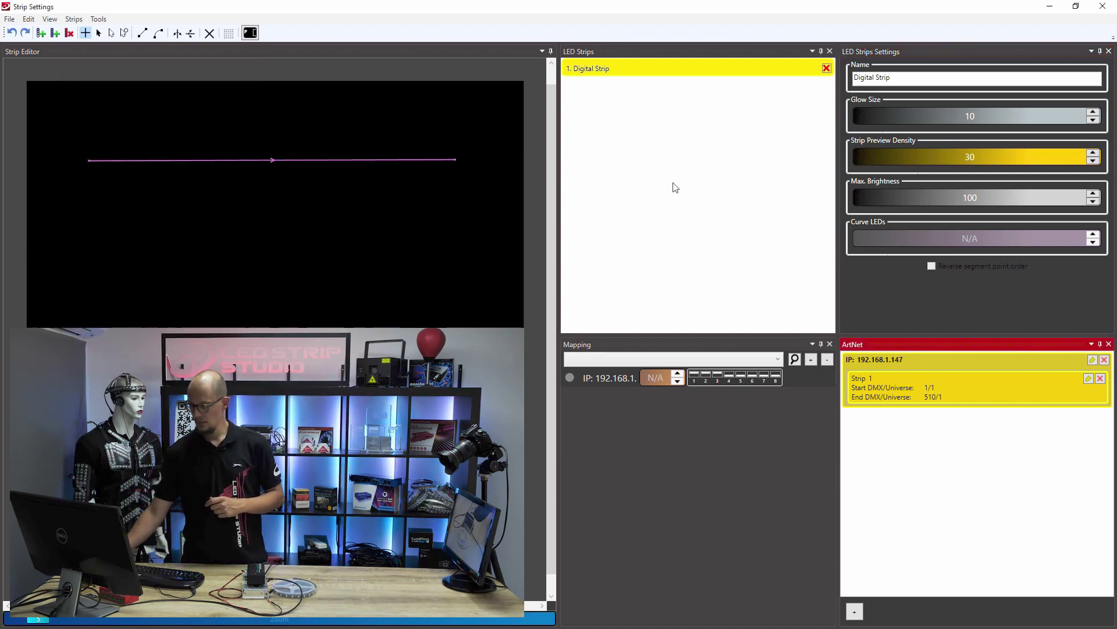
{"action": "left_click", "coordinate": [1105, 7]}
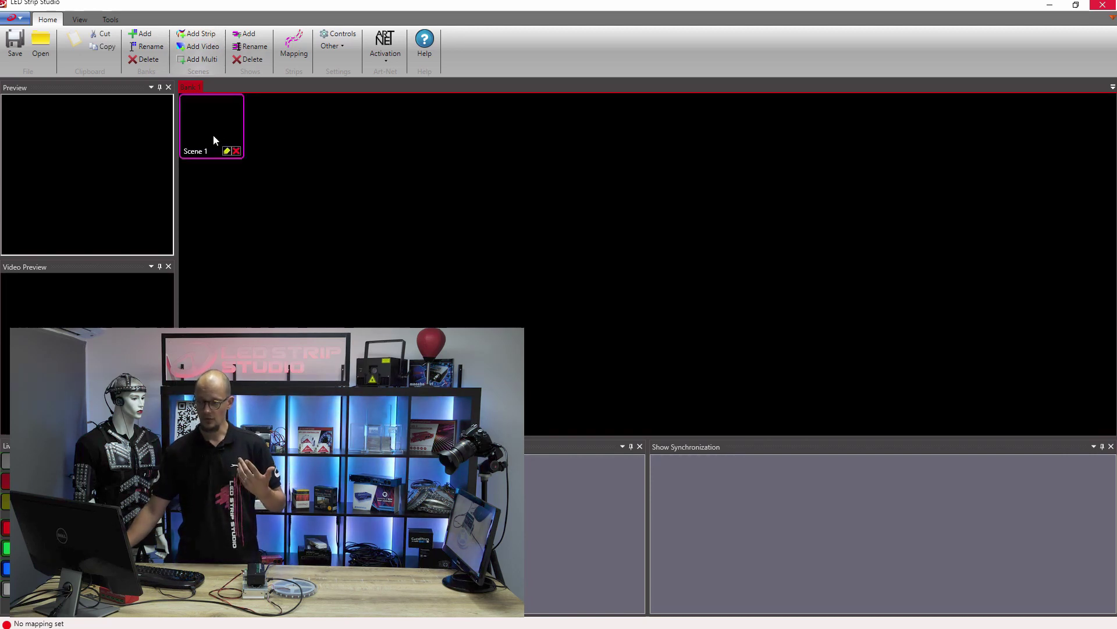
- Open Scene 1's Strip Scene Settings and select Strip 1 in the Strips panel
{"action": "left_click", "coordinate": [226, 151]}
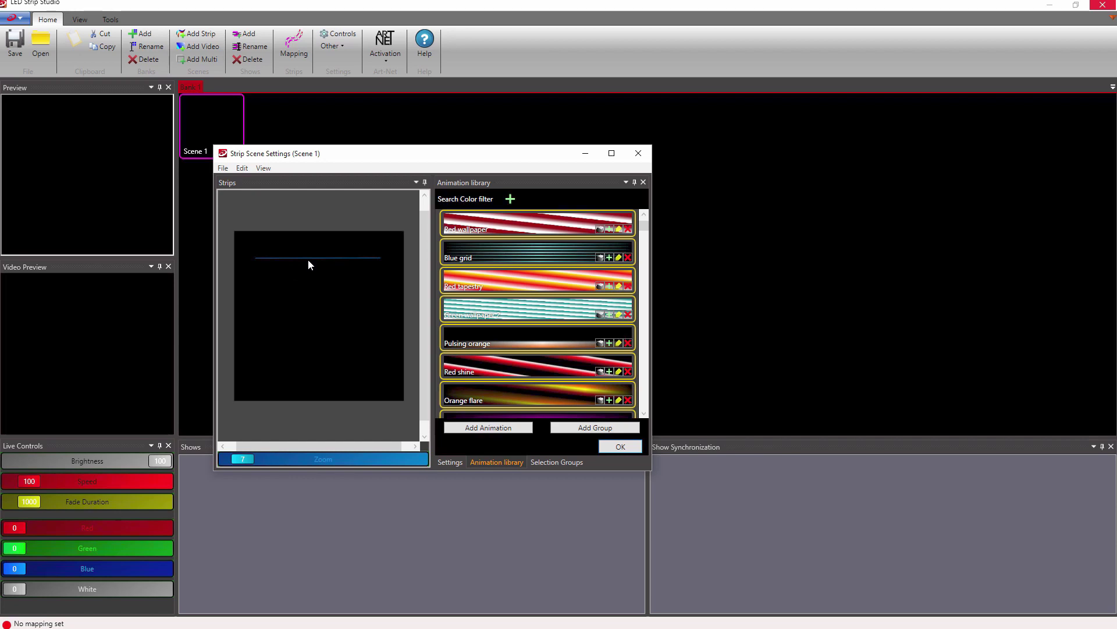
{"action": "left_click", "coordinate": [310, 258]}
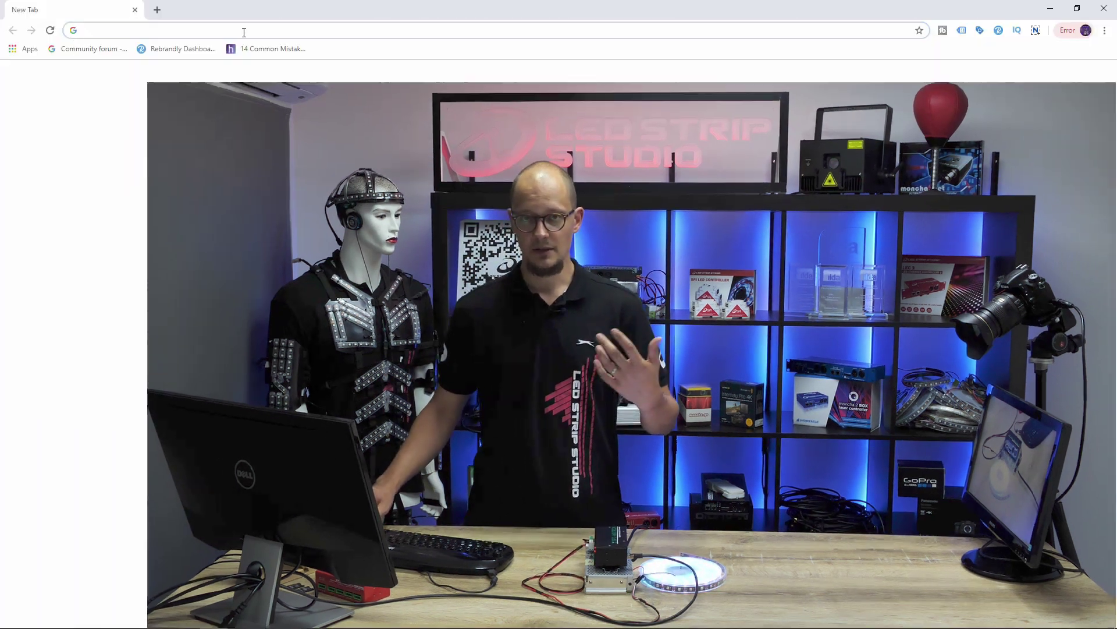
- Load the LEC 3 controller page at 192.168.1.147 in a new browser tab
{"action": "type", "text": "192.168.1.147"}
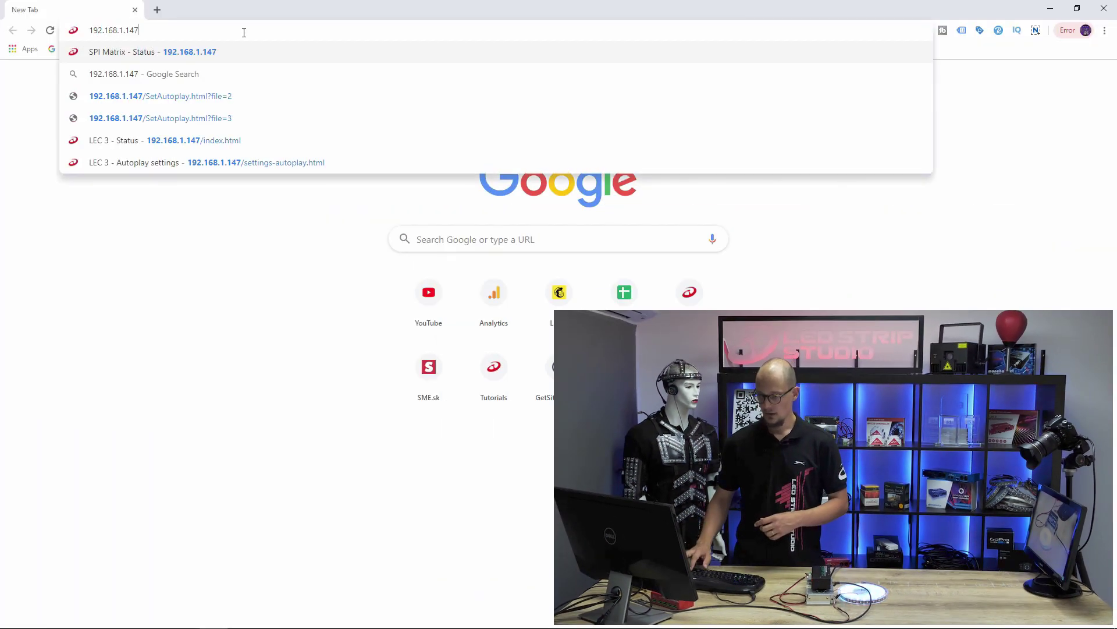
{"action": "key", "text": "Return"}
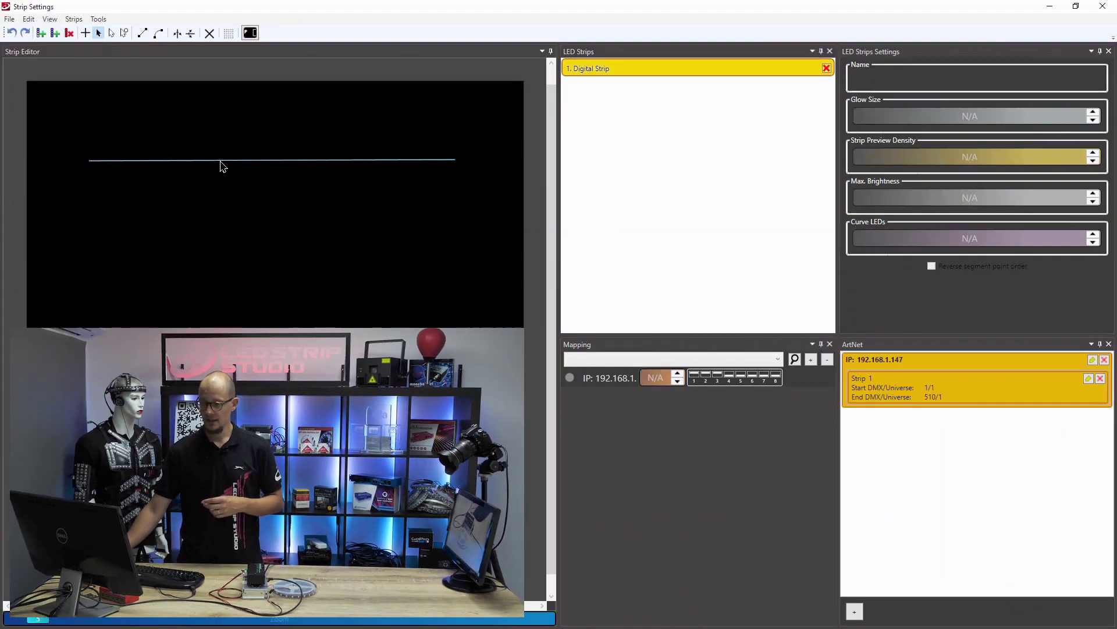
- Change Strip 1's LED count to 60, so it ends at DMX 180
{"action": "left_click", "coordinate": [221, 166]}
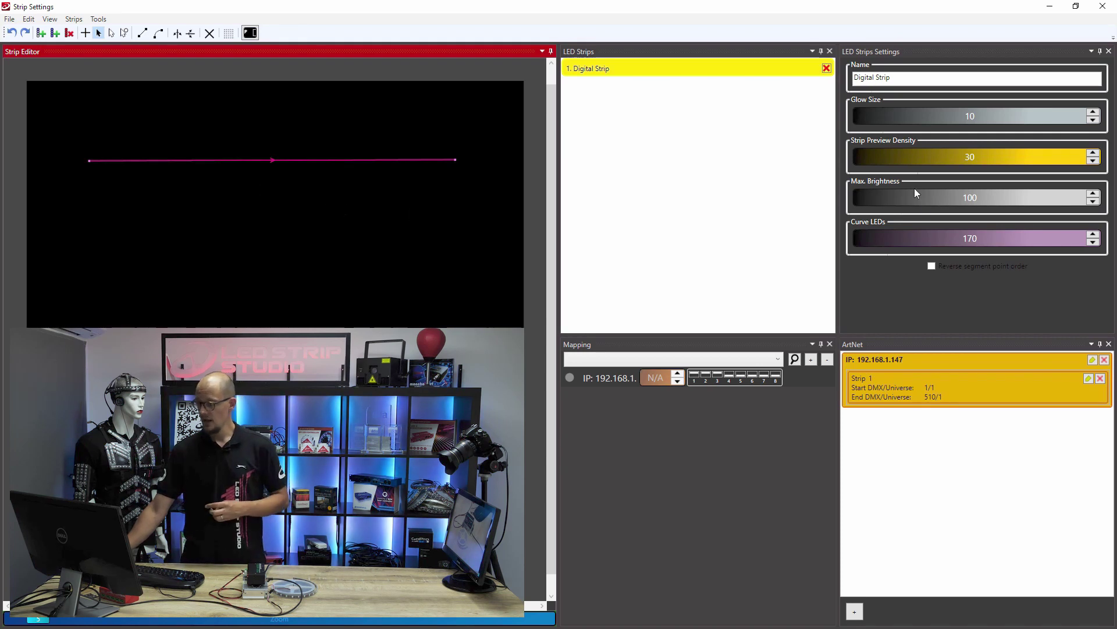
{"action": "double_click", "coordinate": [973, 238]}
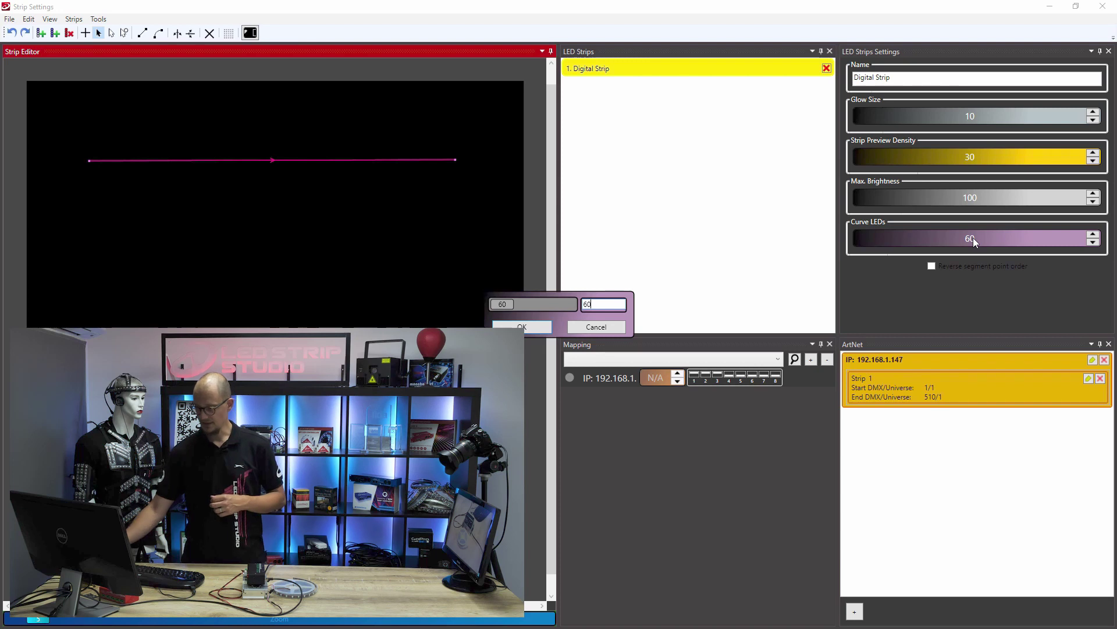
{"action": "left_click", "coordinate": [530, 330]}
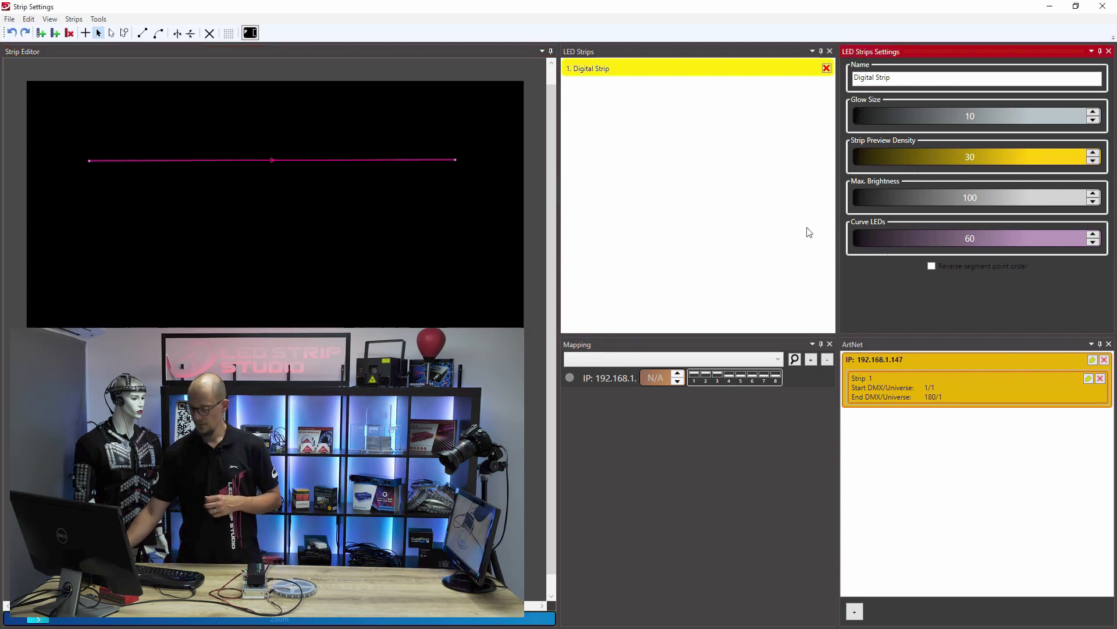
- Draw a second digital strip below the first and map it to controller 192.168.1.147
{"action": "left_click", "coordinate": [41, 33]}
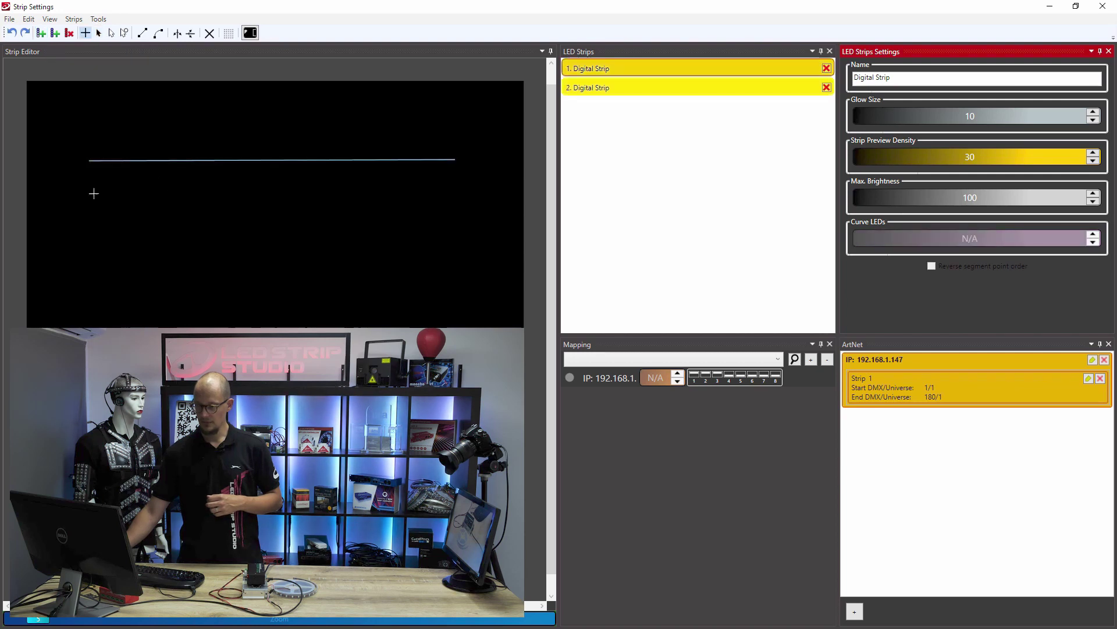
{"action": "left_click_drag", "start_coordinate": [85, 194], "coordinate": [449, 194]}
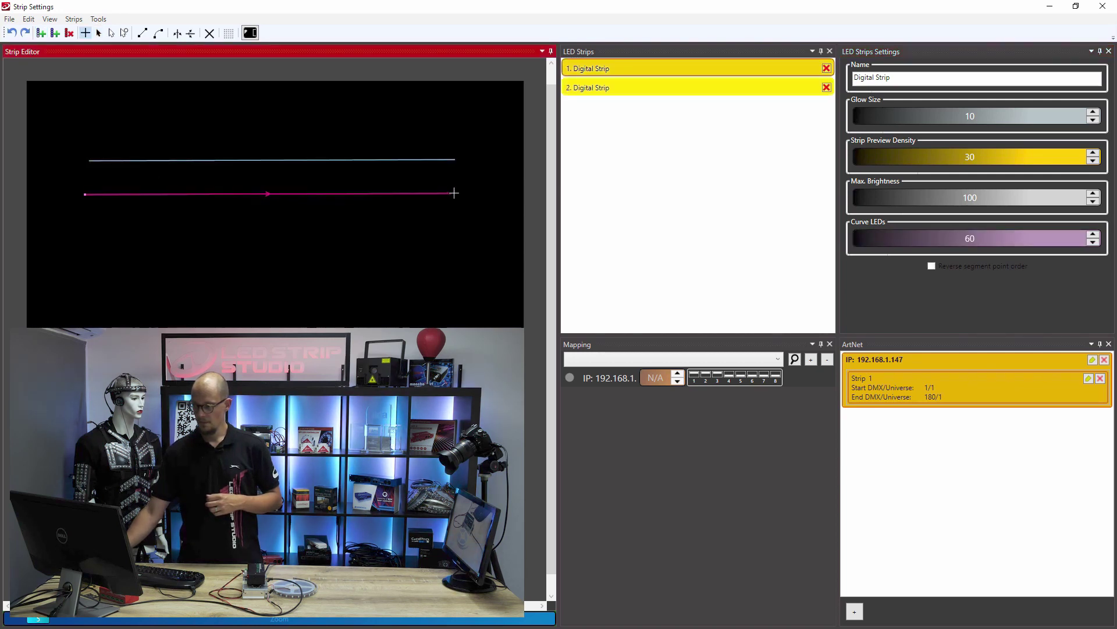
{"action": "left_click", "coordinate": [612, 88]}
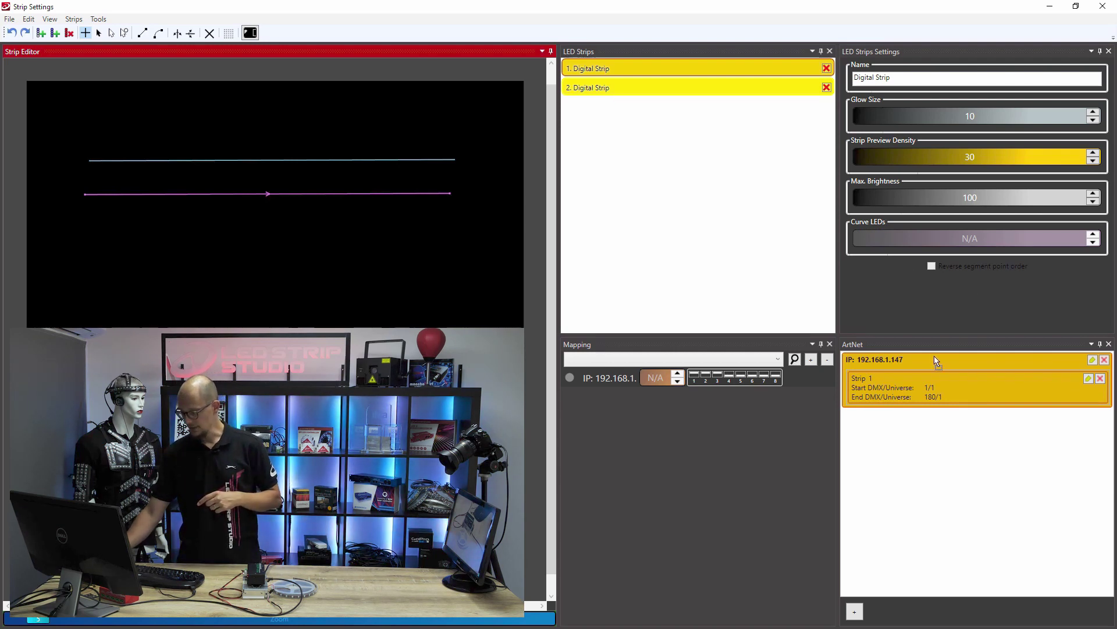
{"action": "left_click_drag", "start_coordinate": [937, 361], "coordinate": [939, 361]}
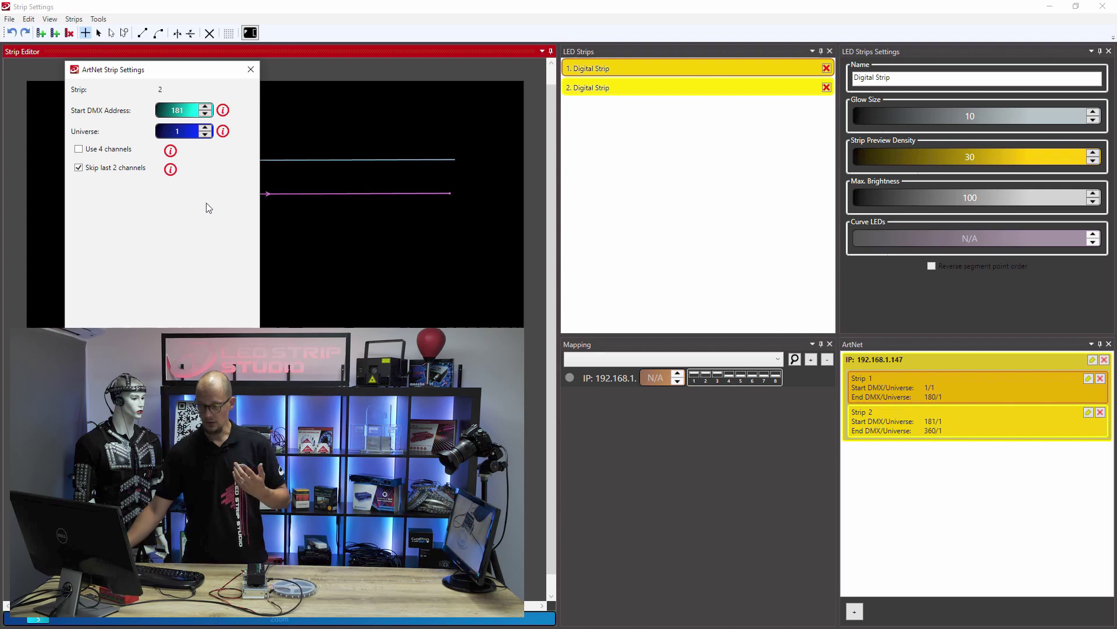
- Close Strip 2's ArtNet settings and select the second strip in Scene 1's settings
{"action": "left_click", "coordinate": [250, 69]}
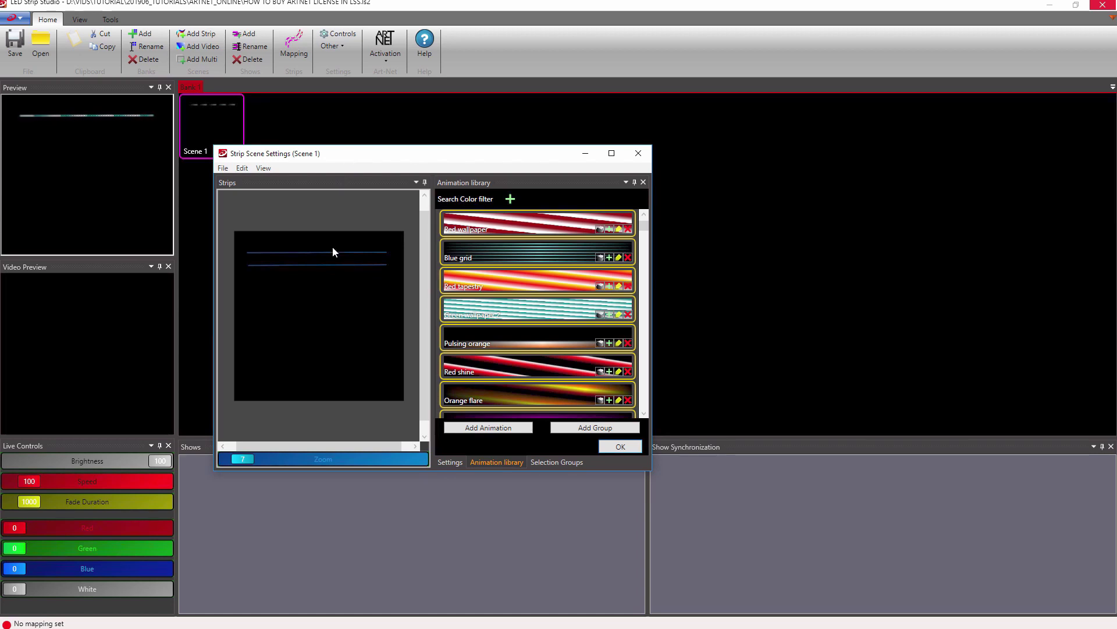
{"action": "left_click", "coordinate": [336, 265]}
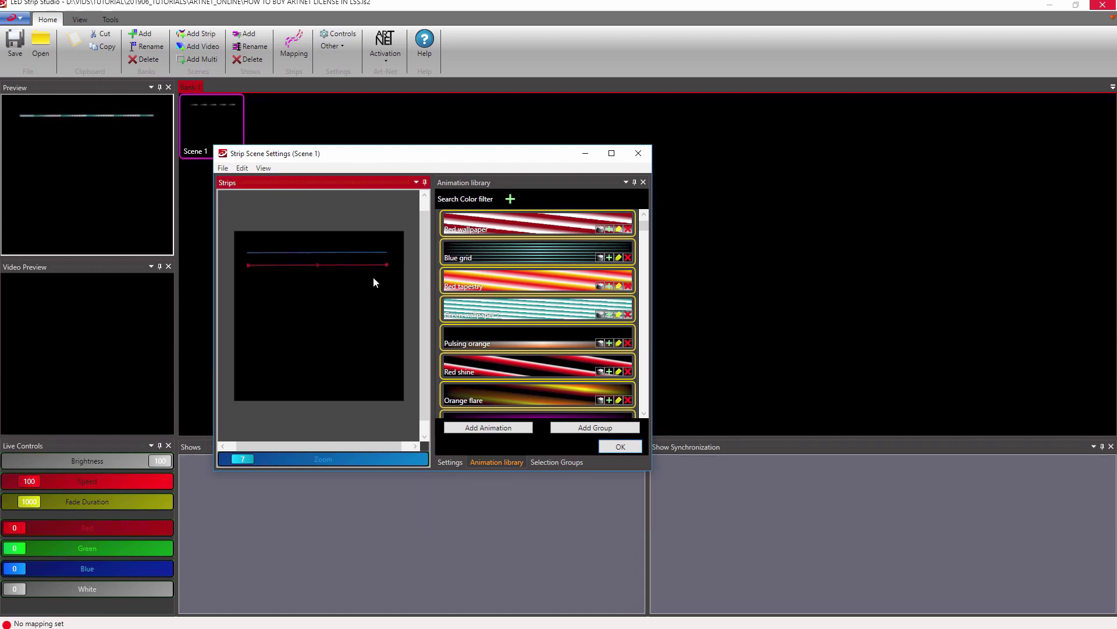